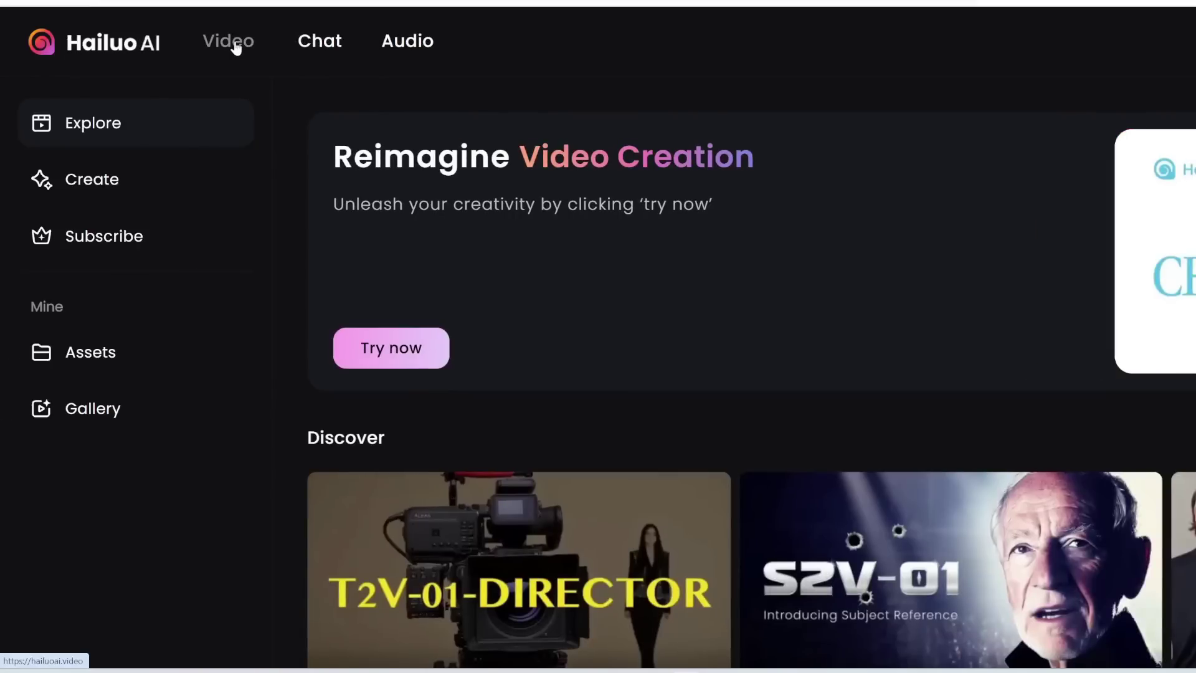
# - Start a Text to Video creation and select the T2V-01-Director model
pyautogui.click(107, 181)
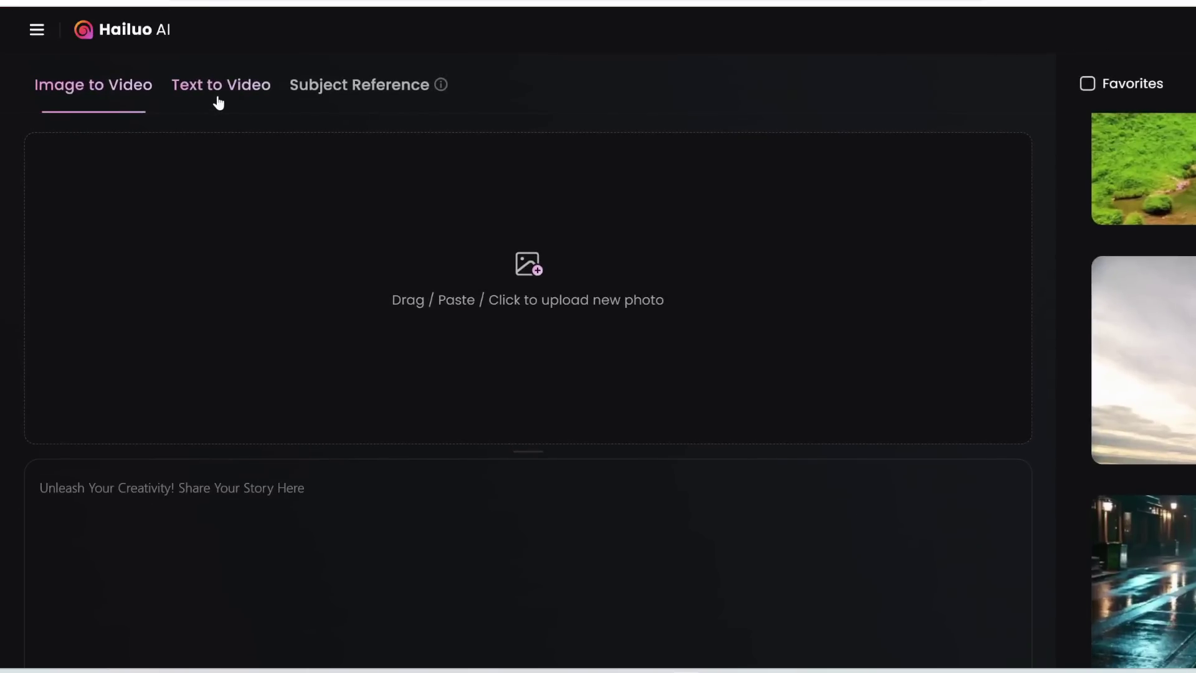
pyautogui.click(219, 102)
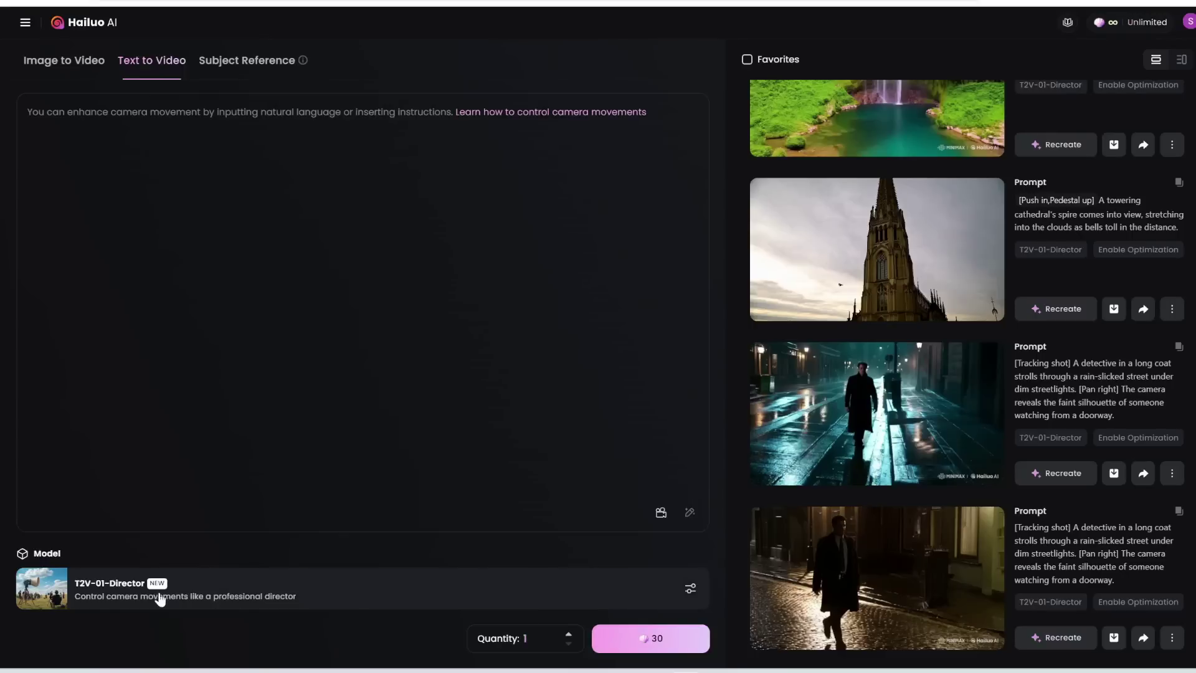
pyautogui.click(230, 599)
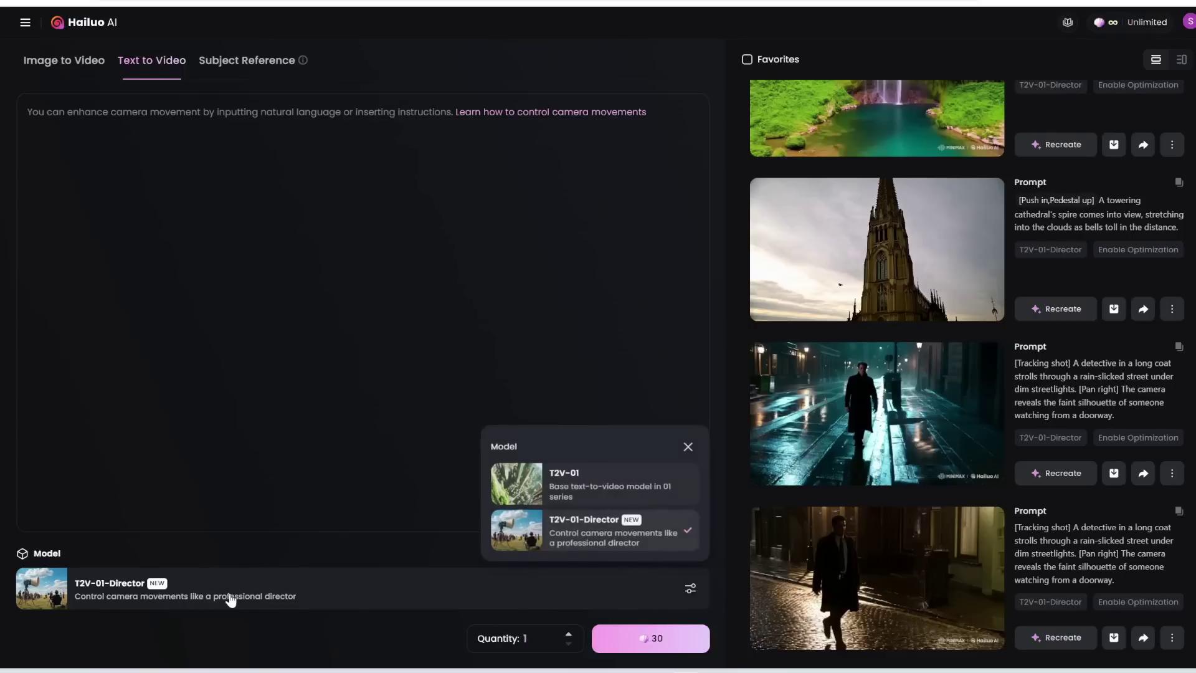
pyautogui.click(599, 543)
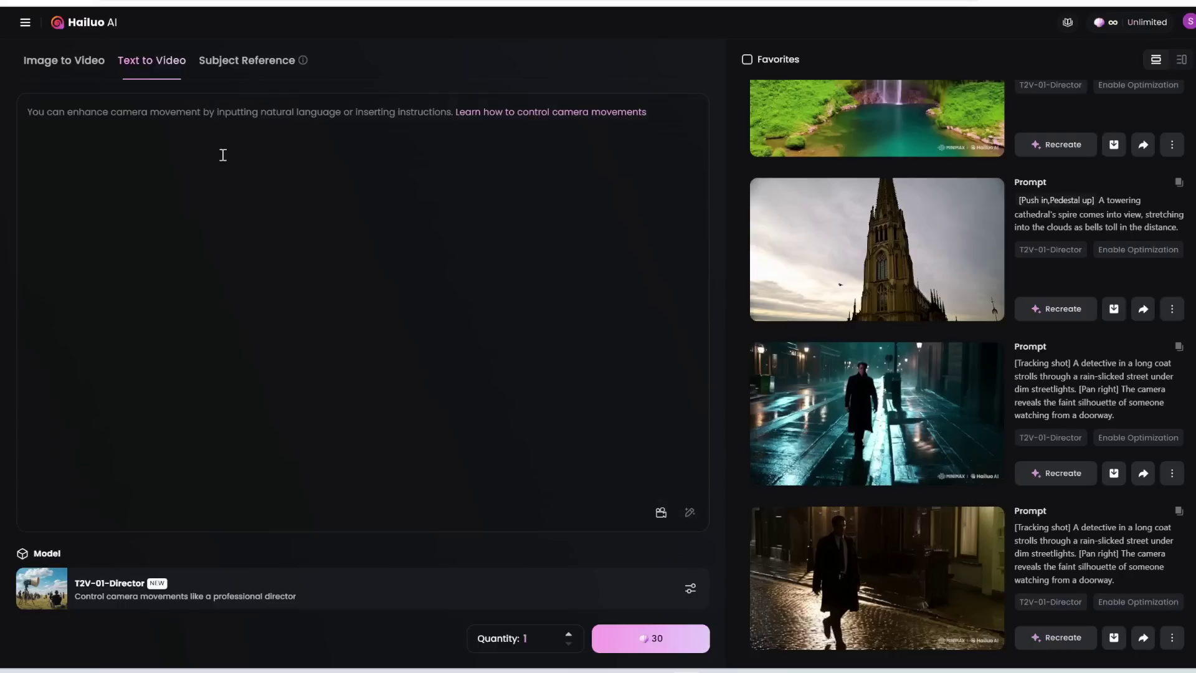
# - Enter the prompt "A rugged field medic unzips a canvas bag near a campfire. The camera captures his fleeting glance toward the dark woods."
pyautogui.write('A rugged field medic unzips a canvas bag near a campfire. The camera captures his fleeting glance toward the dark woods.')
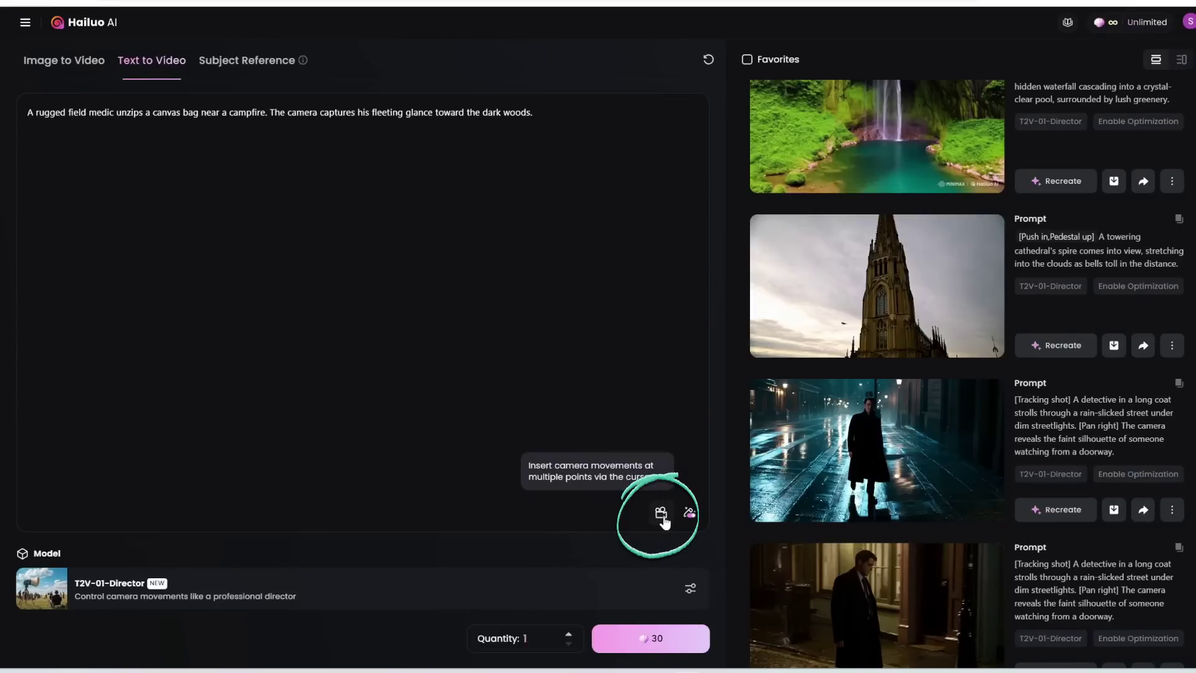
# - Browse the Cinematic shots presets and the Free selection camera movements available for the prompt
pyautogui.click(664, 521)
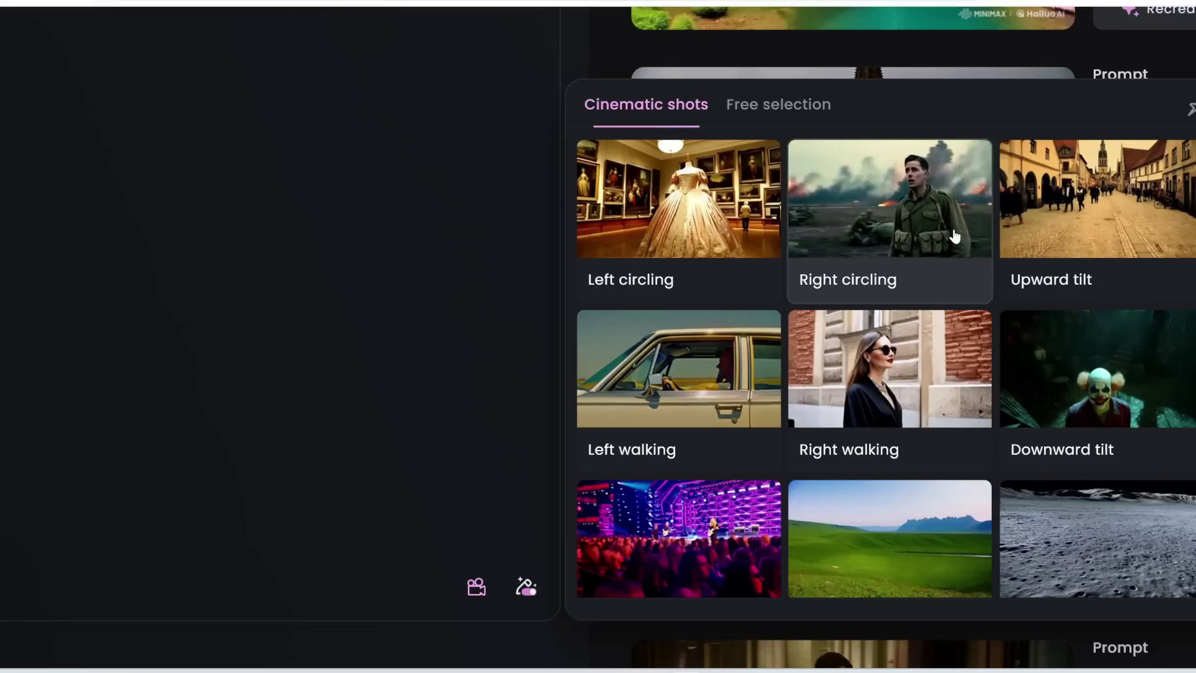
pyautogui.scroll(-1, 1059, 234)
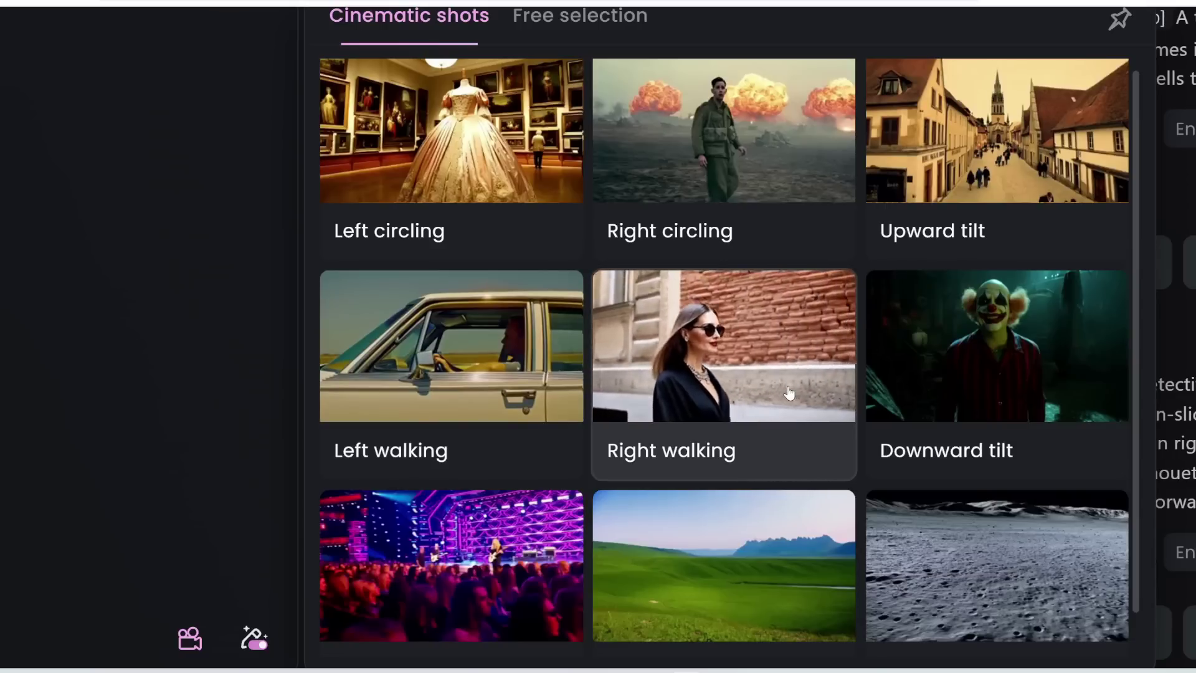
pyautogui.scroll(-1, 788, 392)
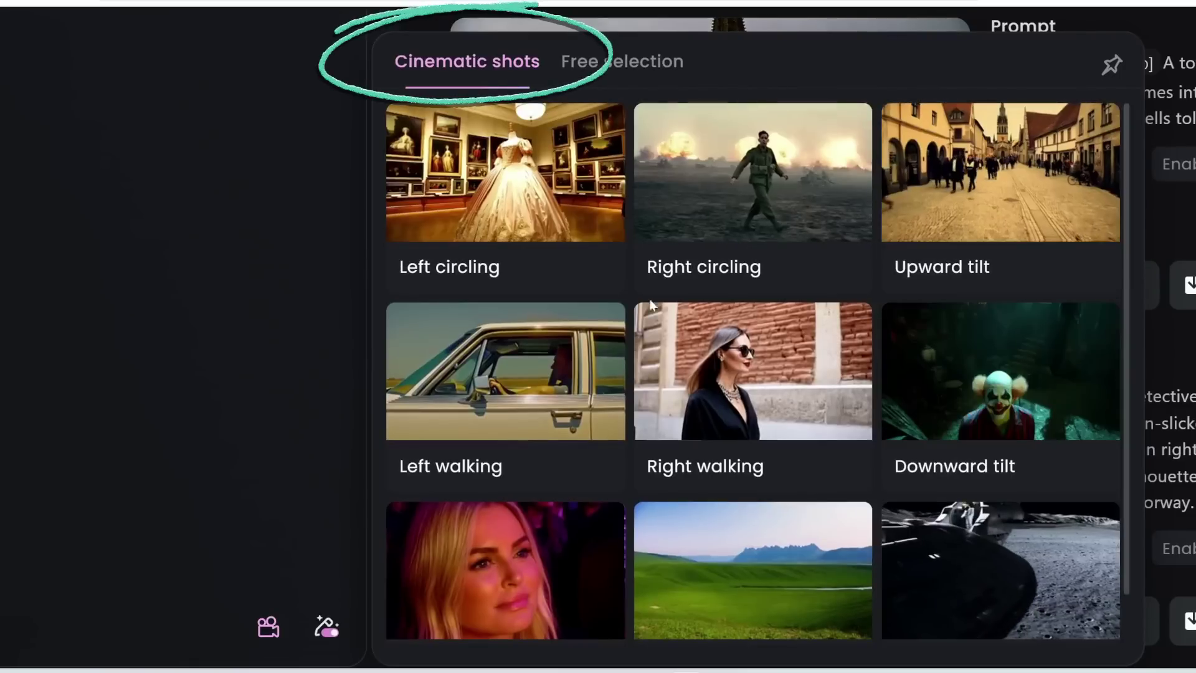
pyautogui.click(652, 78)
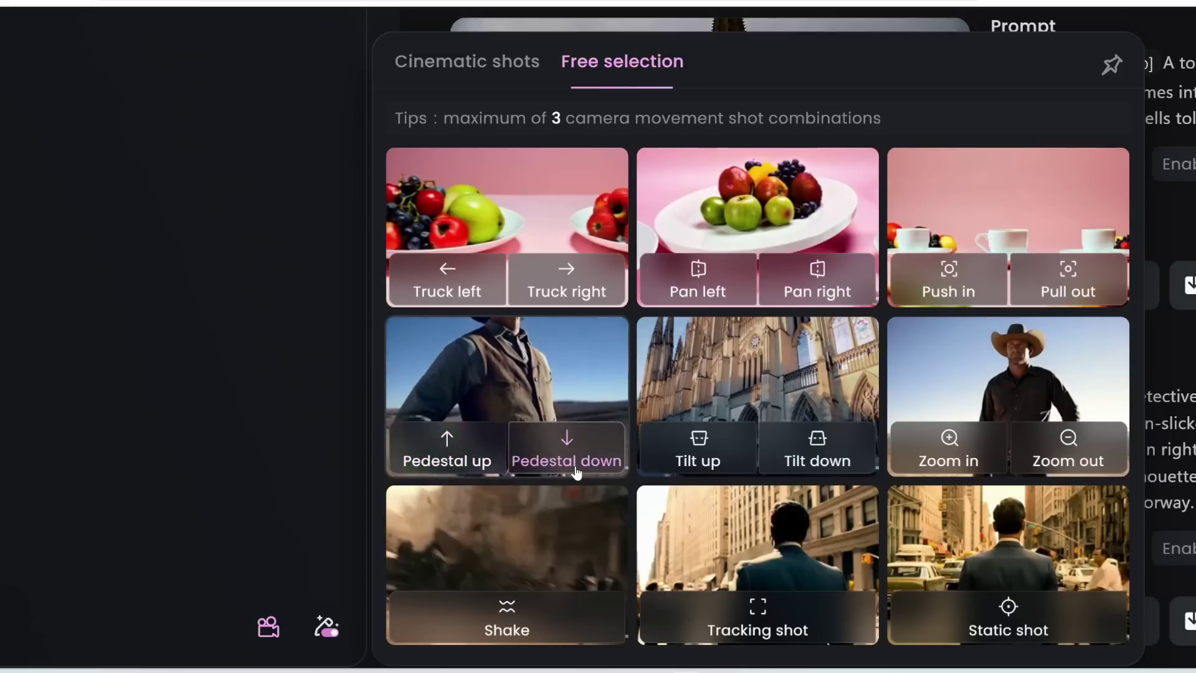
pyautogui.scroll(-1, 560, 530)
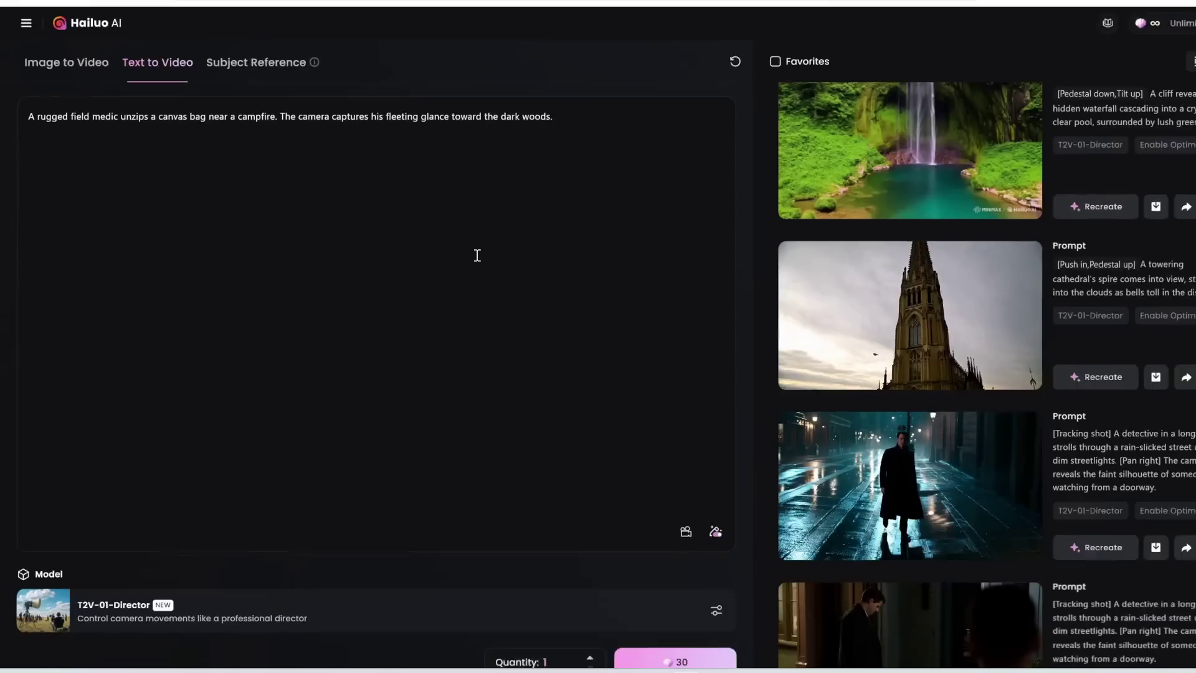
# - Insert the Tilt down camera movement before the prompt's first sentence and Zoom in before "The camera captures"
pyautogui.click(661, 512)
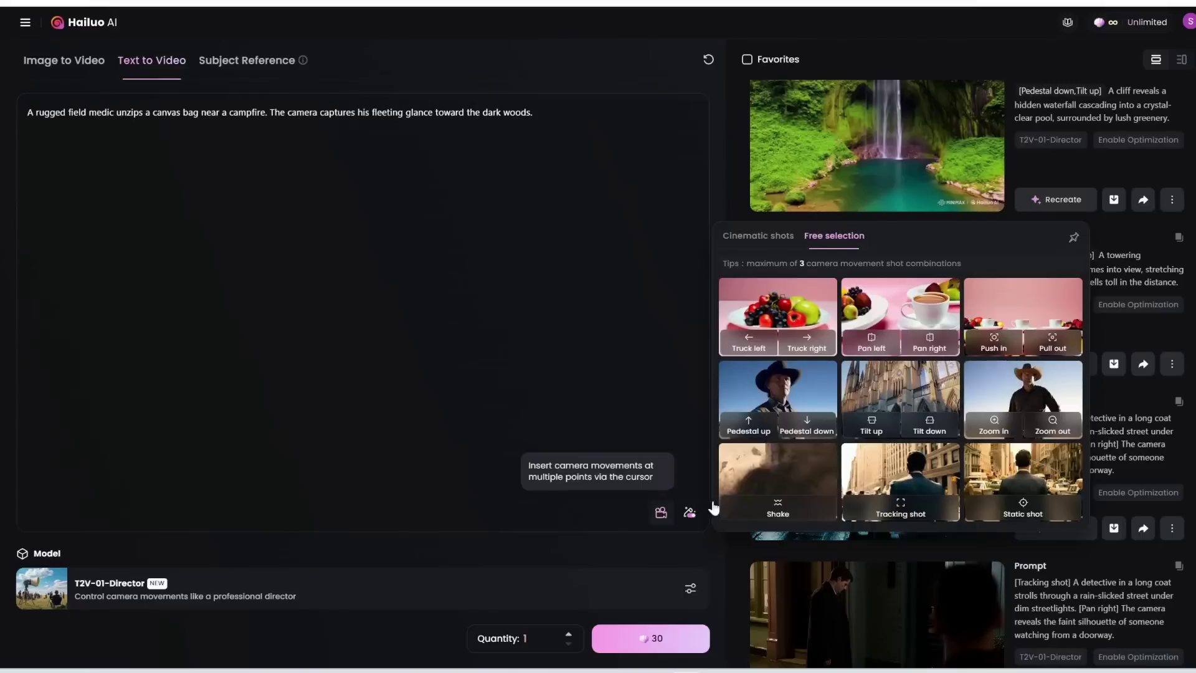
pyautogui.click(918, 430)
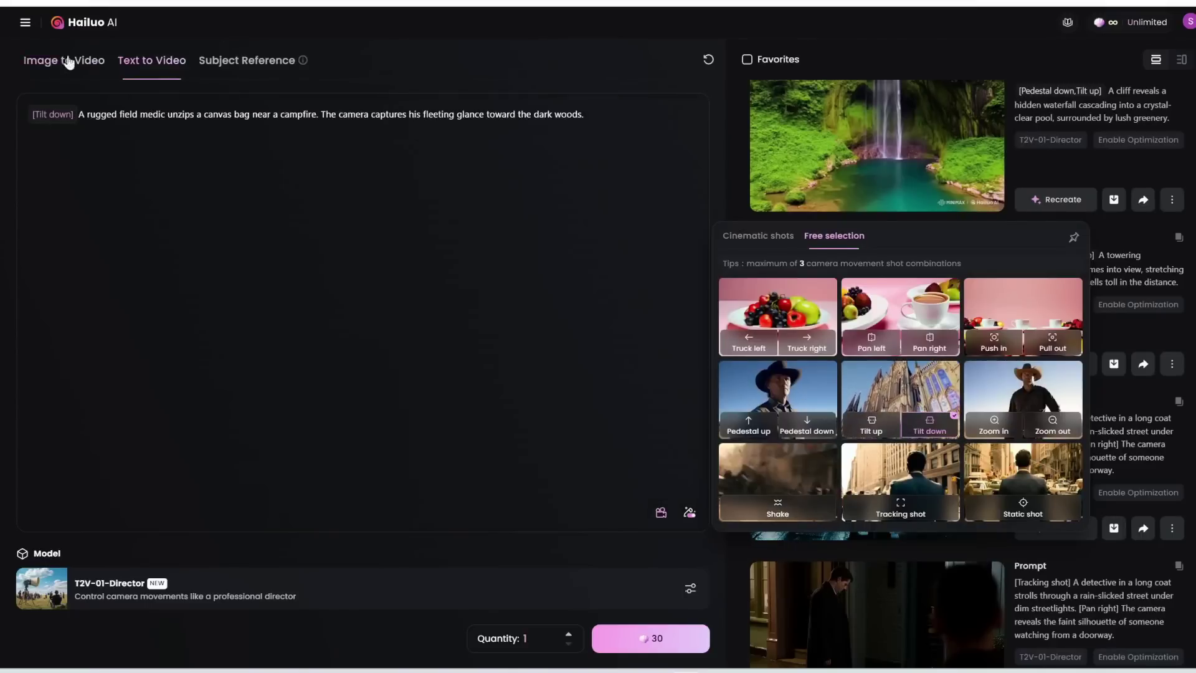
pyautogui.click(322, 116)
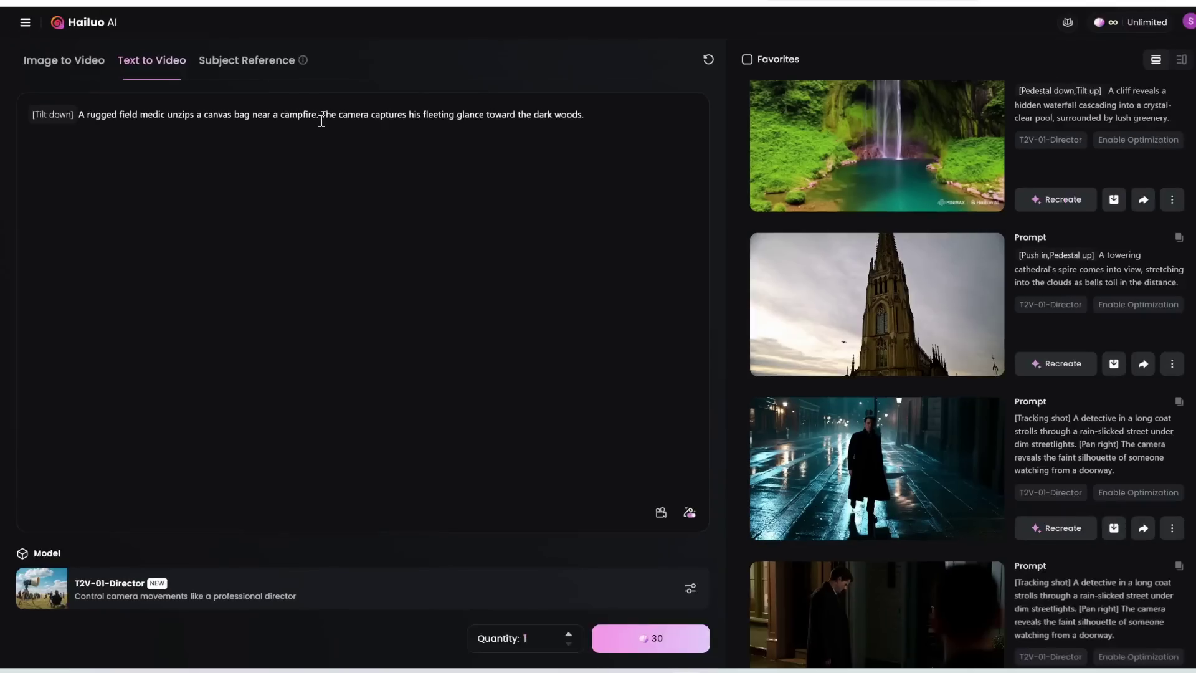
pyautogui.click(661, 512)
pyautogui.click(993, 430)
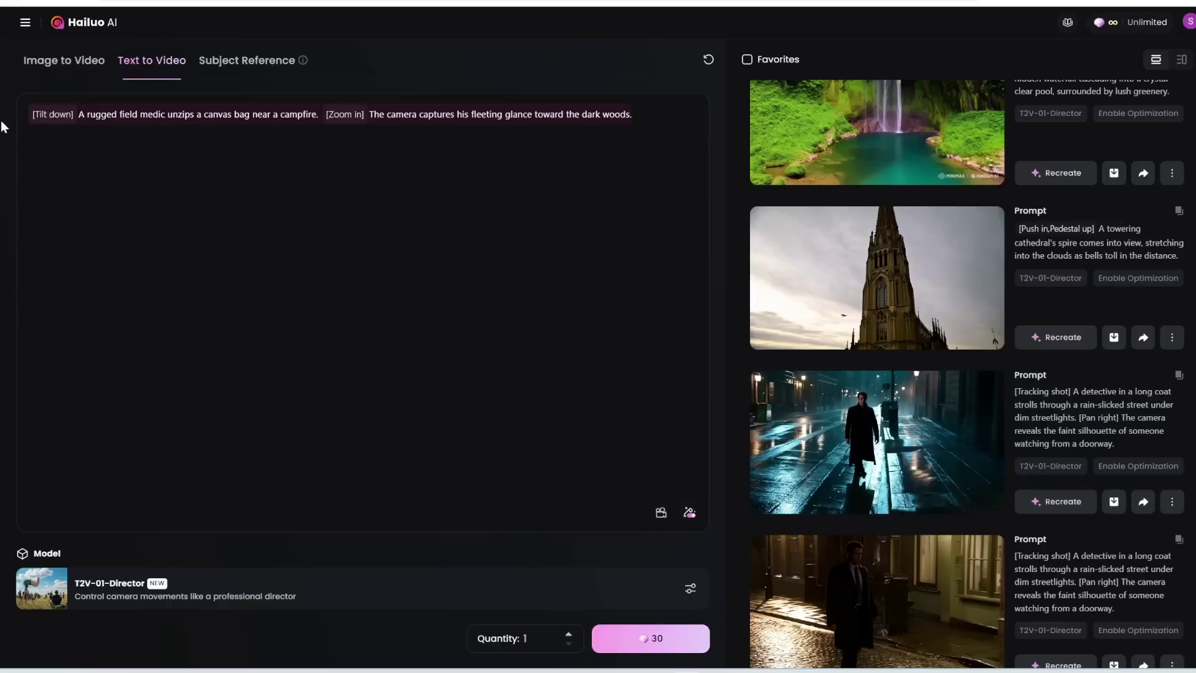
# - Switch the video generation model to T2V-01
pyautogui.click(364, 597)
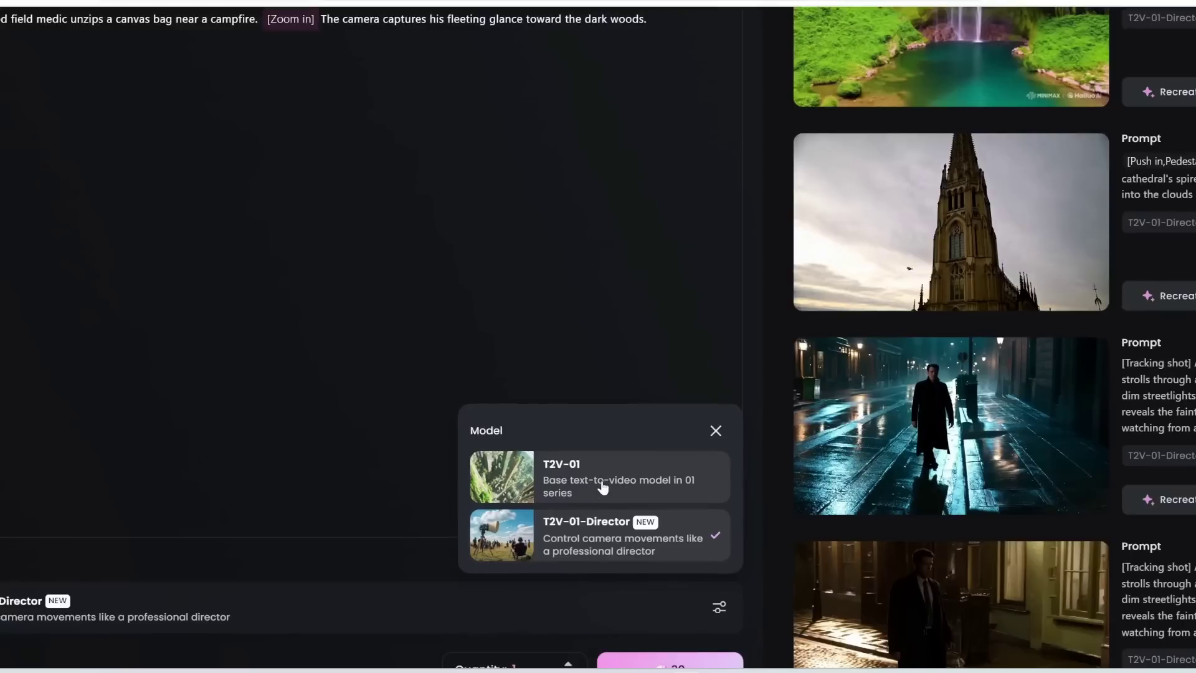
pyautogui.click(603, 487)
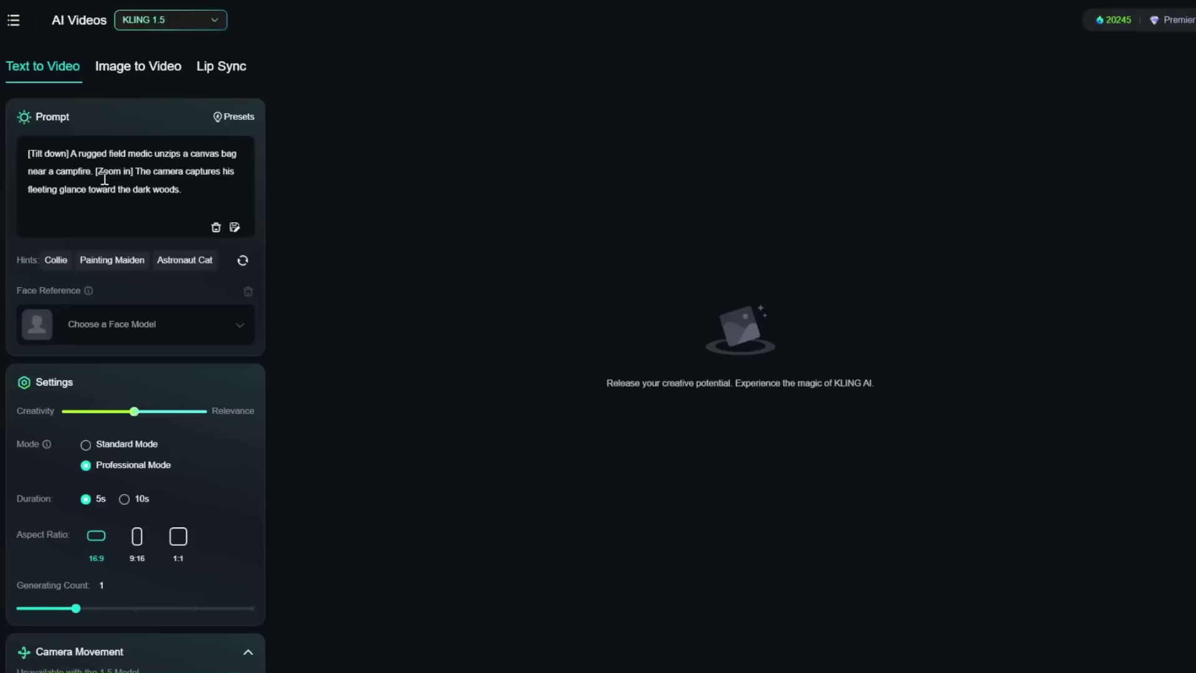
# - In KLING AI's Text to Video mode, try the KLING 1.6 model and settle on KLING 1.0 for the camera movement settings
pyautogui.hotkey('ctrl', '+')
pyautogui.hotkey('ctrl', '+')
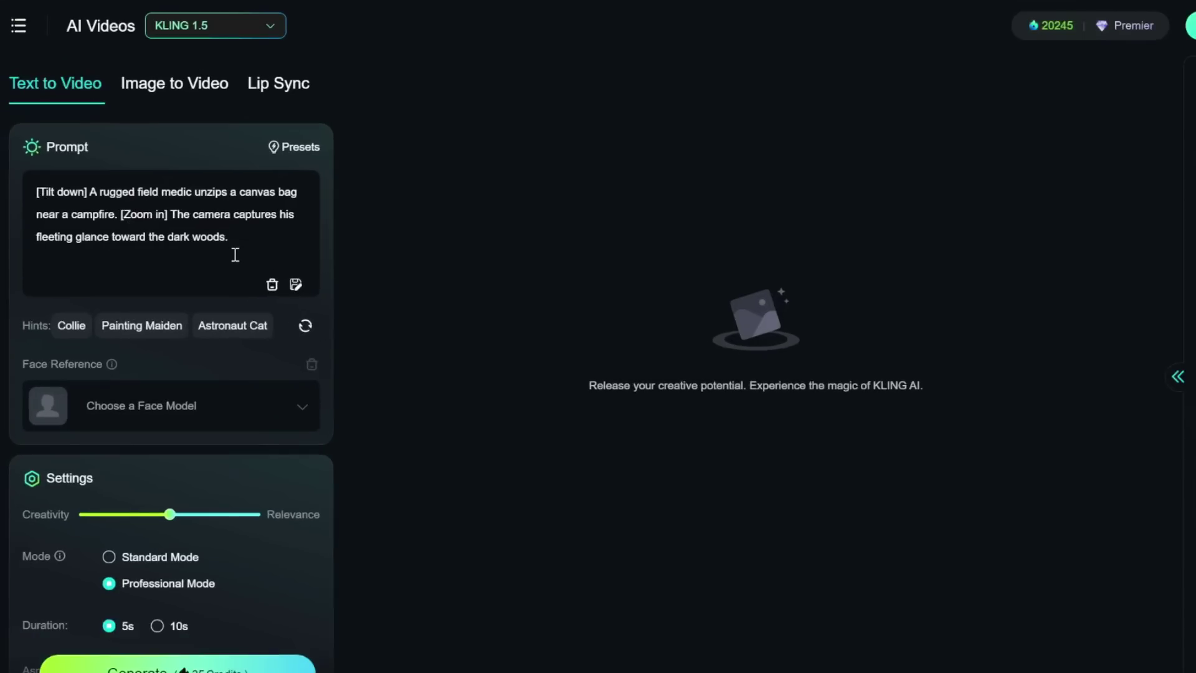
pyautogui.scroll(-10, 235, 254)
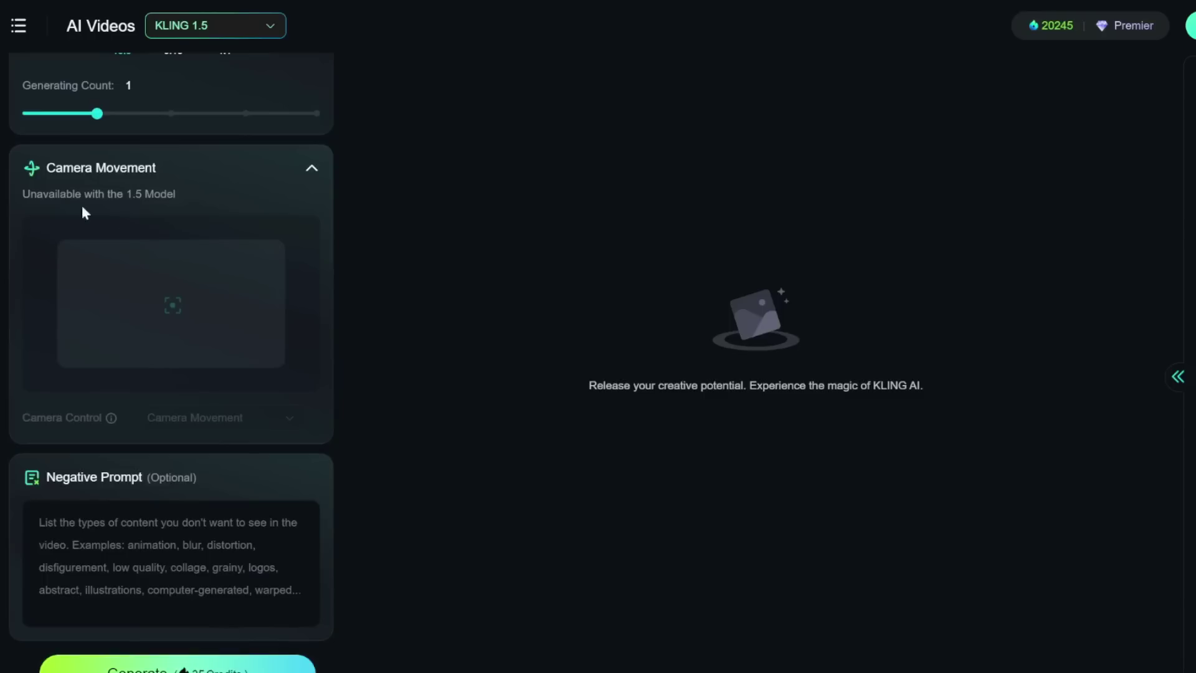
pyautogui.click(235, 36)
pyautogui.click(187, 124)
pyautogui.click(191, 29)
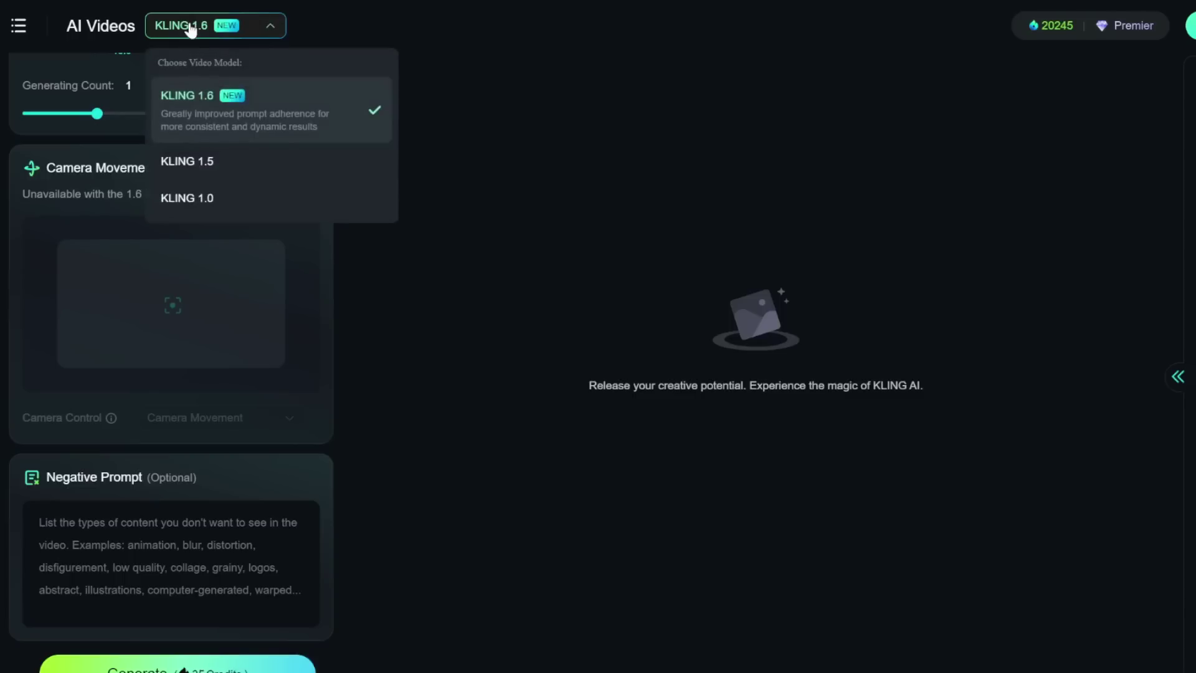
pyautogui.click(207, 199)
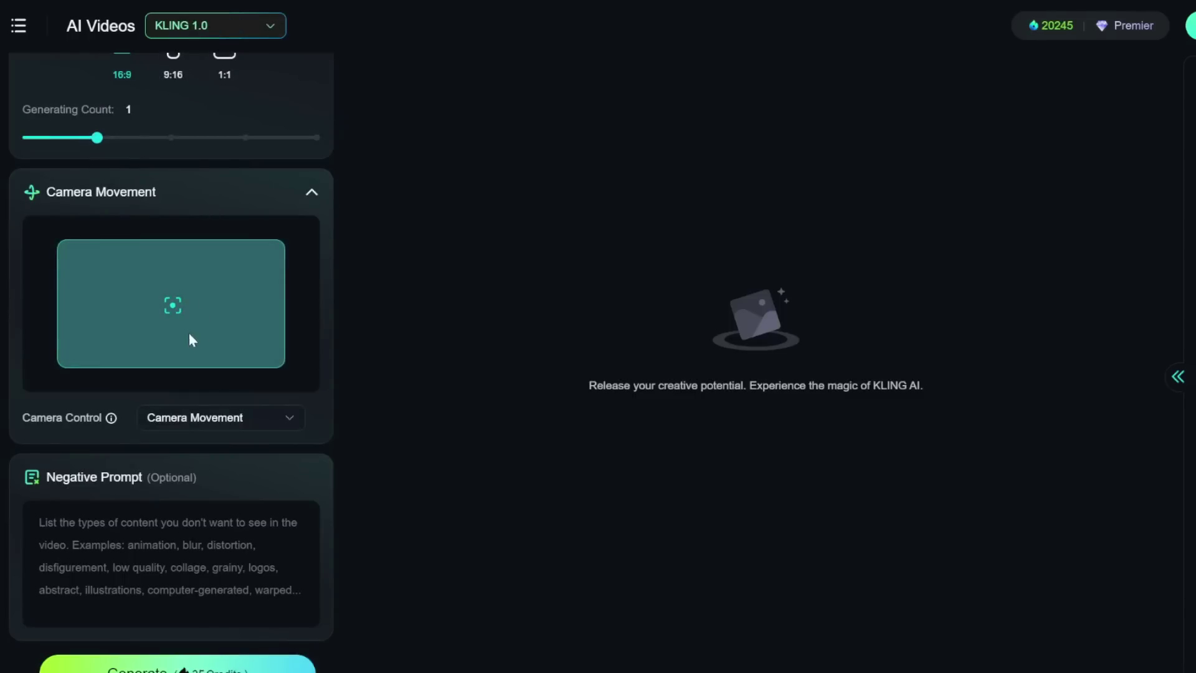
# - Set the text-to-video camera control to Zoom with a value of 10
pyautogui.click(278, 423)
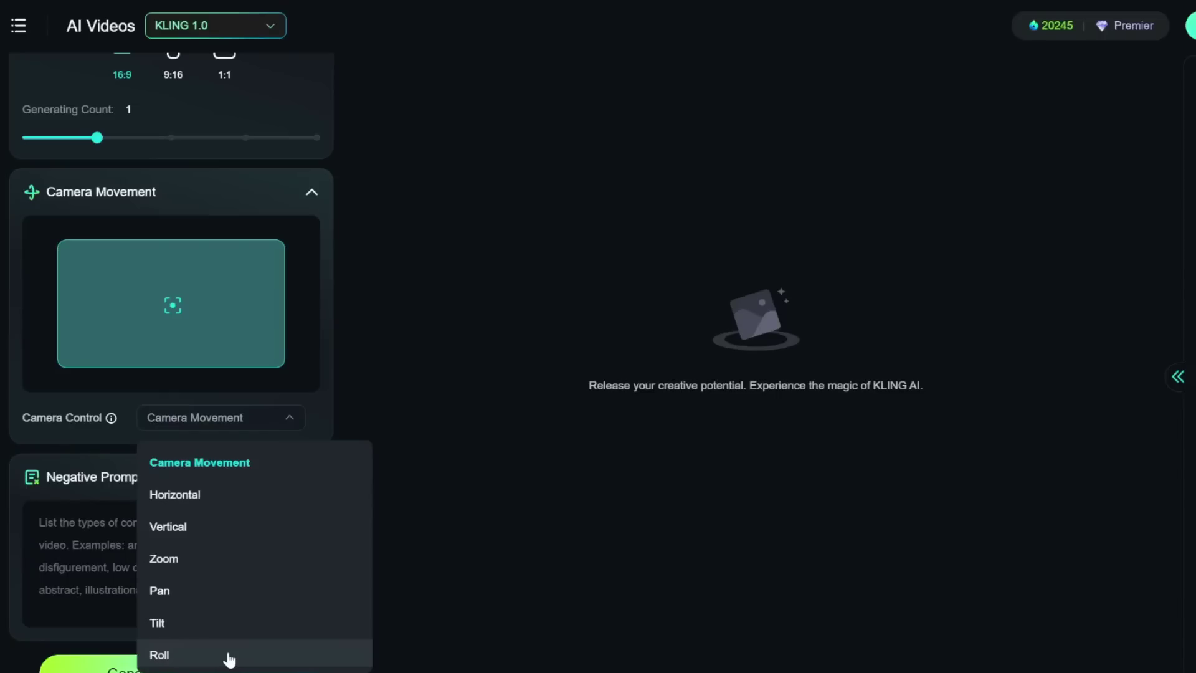
pyautogui.scroll(2, 229, 659)
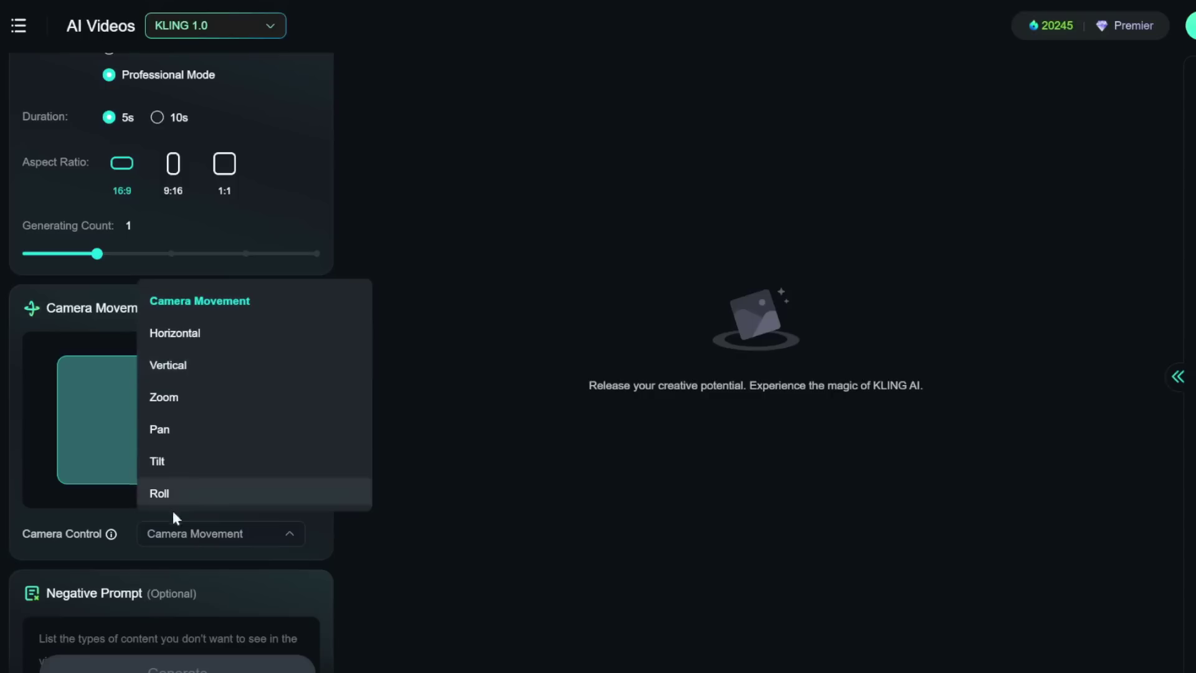
pyautogui.click(167, 399)
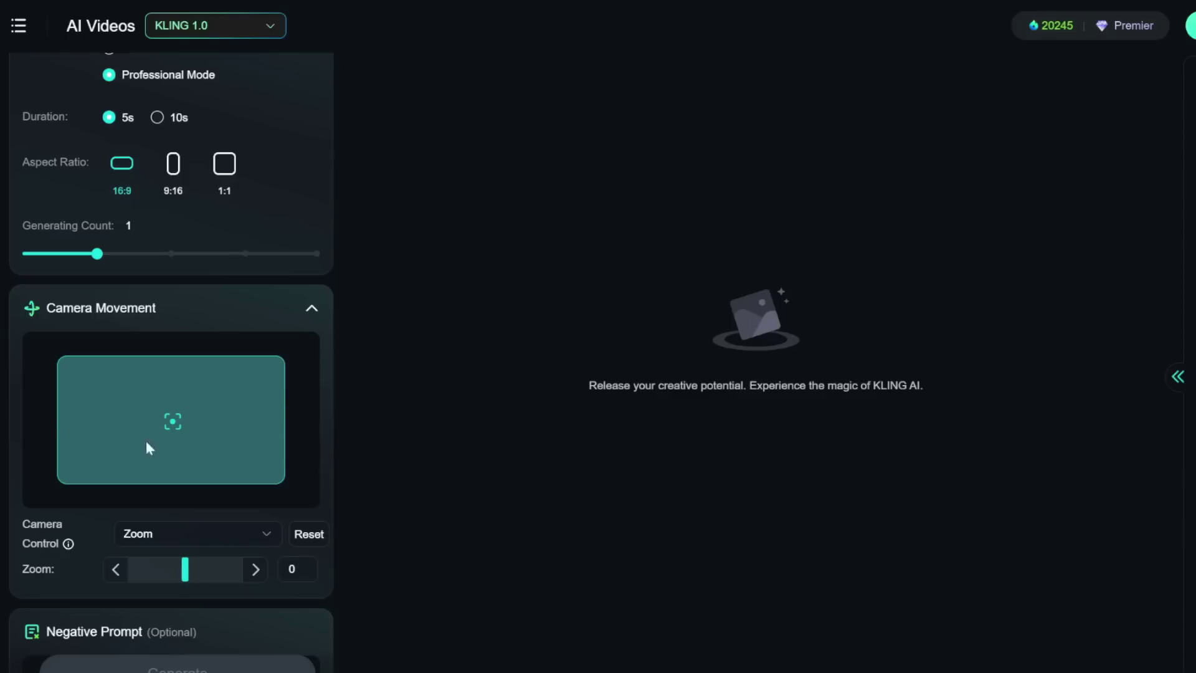
pyautogui.moveTo(185, 568); pyautogui.dragTo(270, 579)
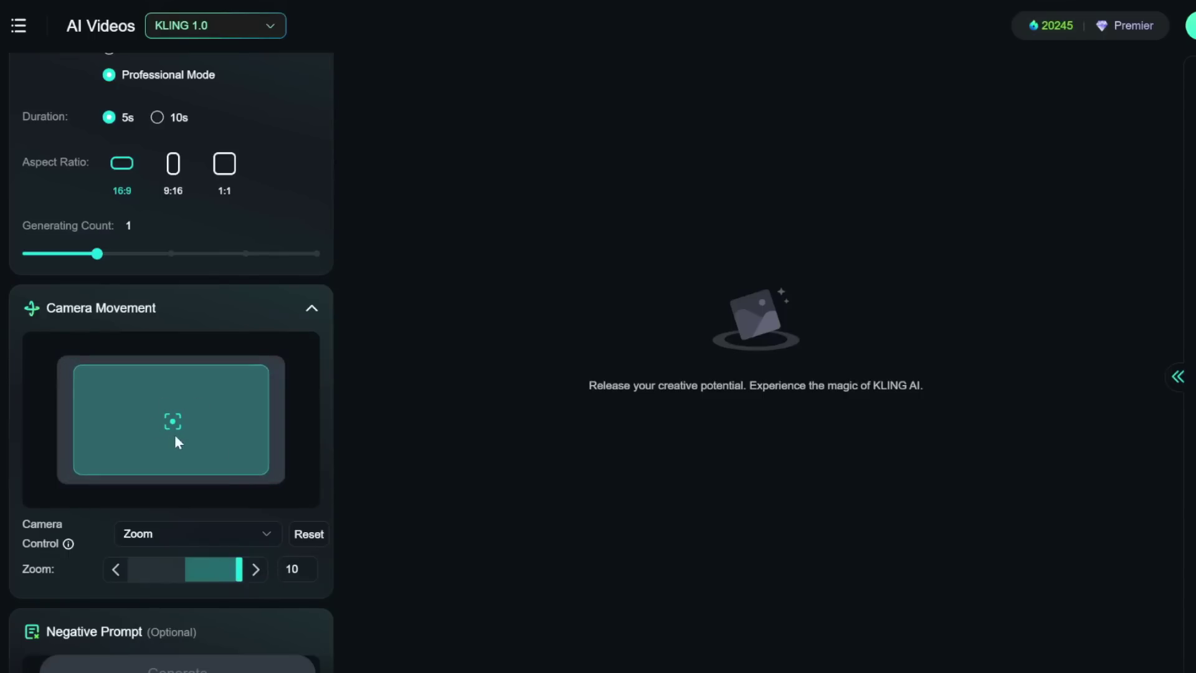
pyautogui.scroll(-3, 175, 436)
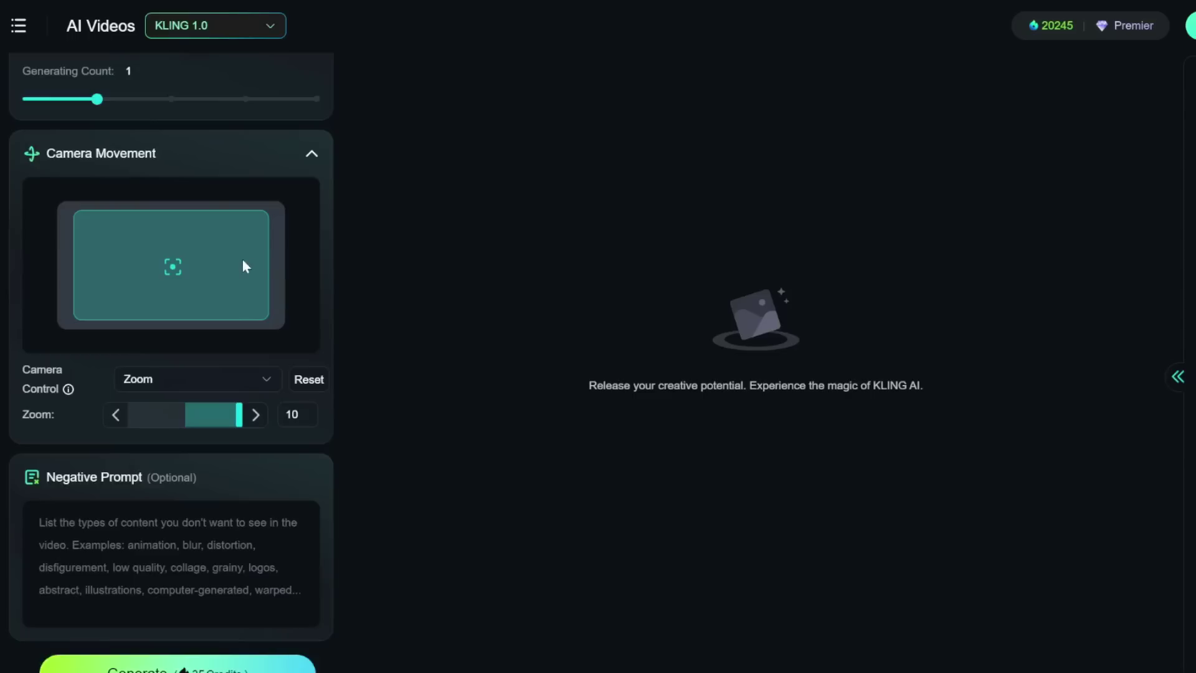
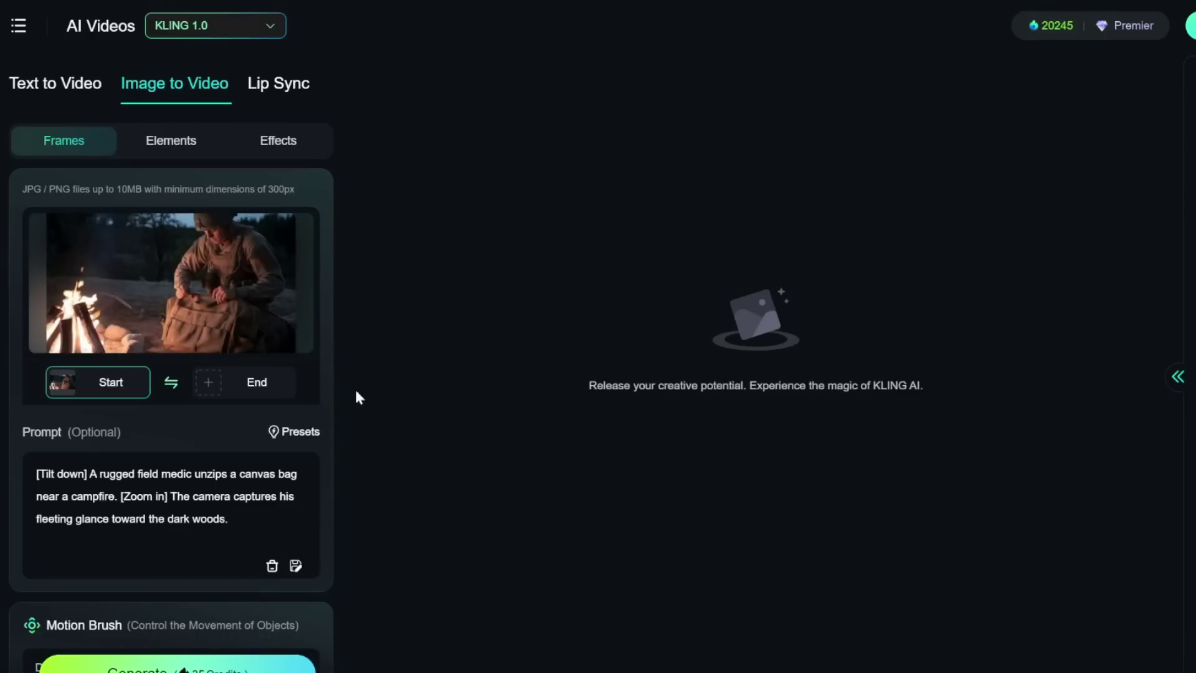
# - Change the video model to KLING 1.5 for the campfire image-to-video setup's camera movement settings
pyautogui.scroll(-10, 218, 318)
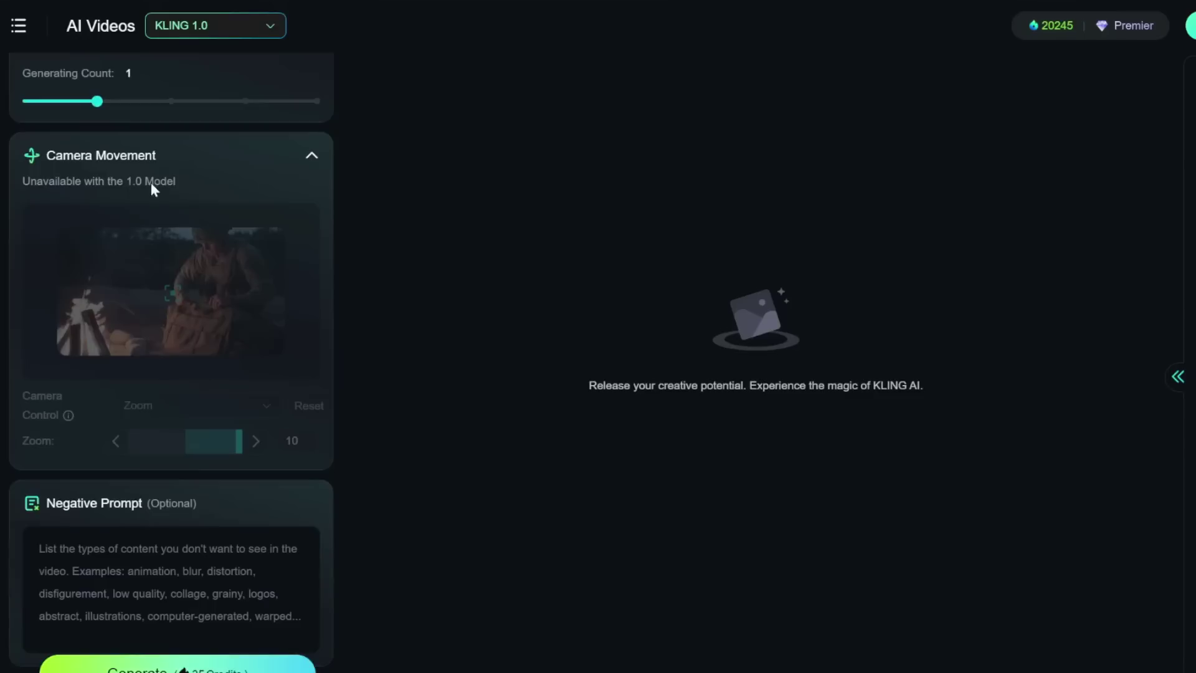
pyautogui.click(232, 24)
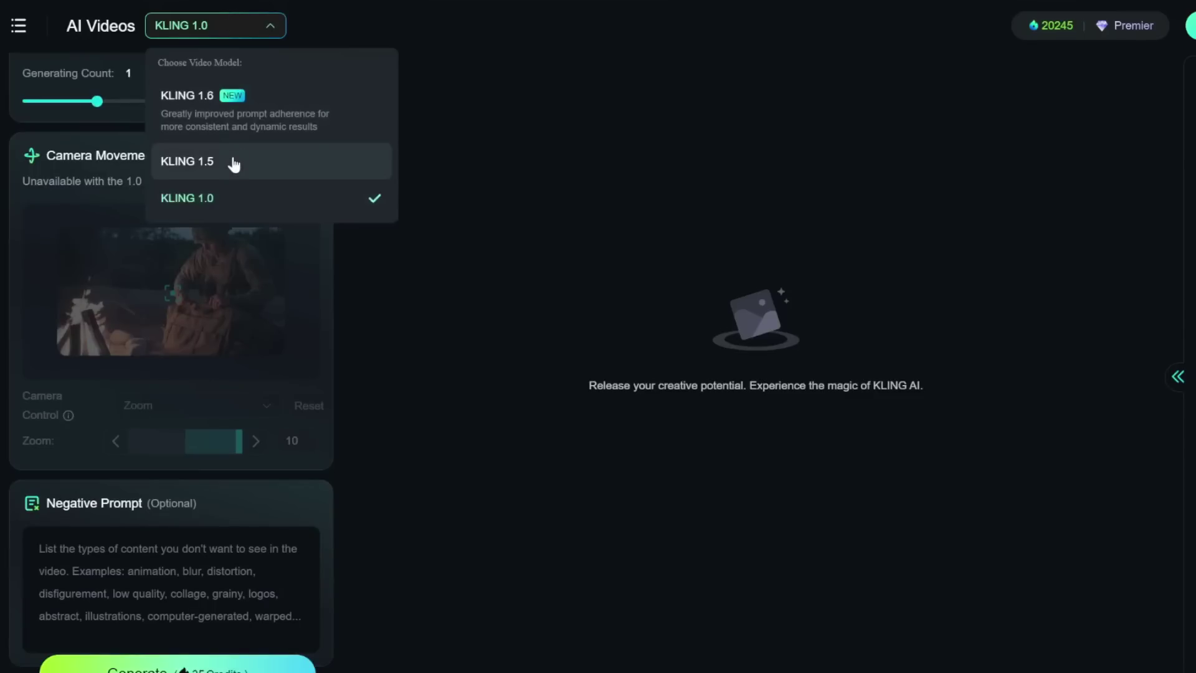
pyautogui.click(234, 163)
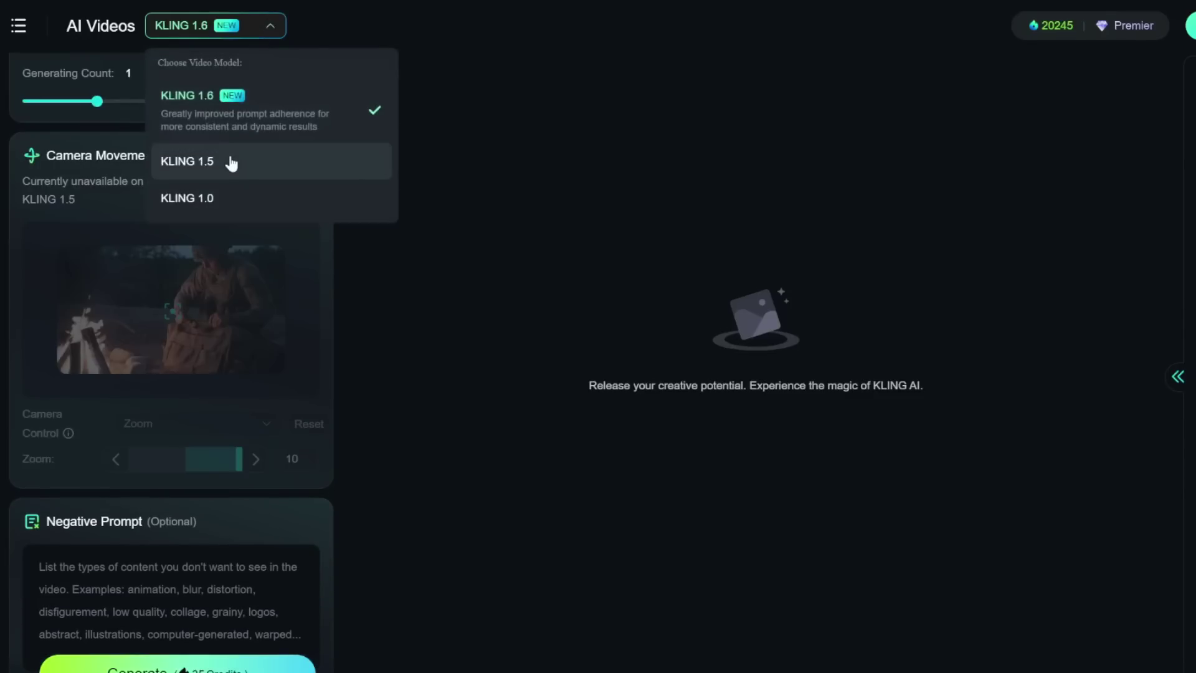
pyautogui.click(230, 162)
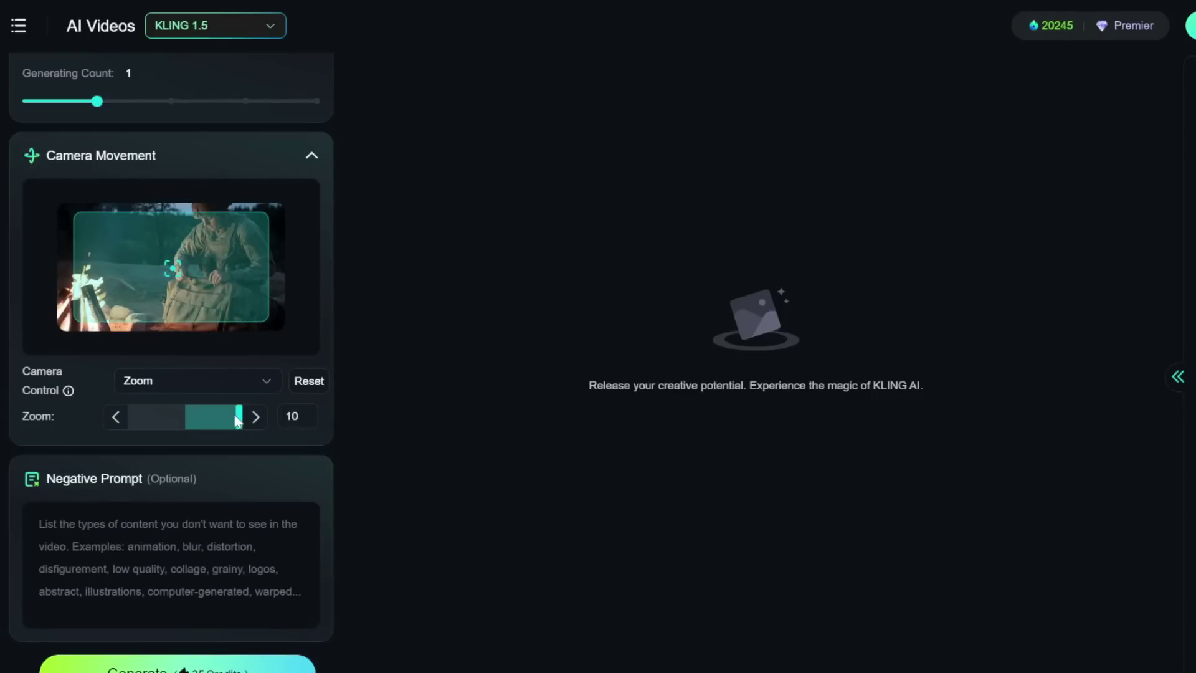
# - Choose Zoom as the camera control for the campfire image and set it to the maximum of 10
pyautogui.click(267, 382)
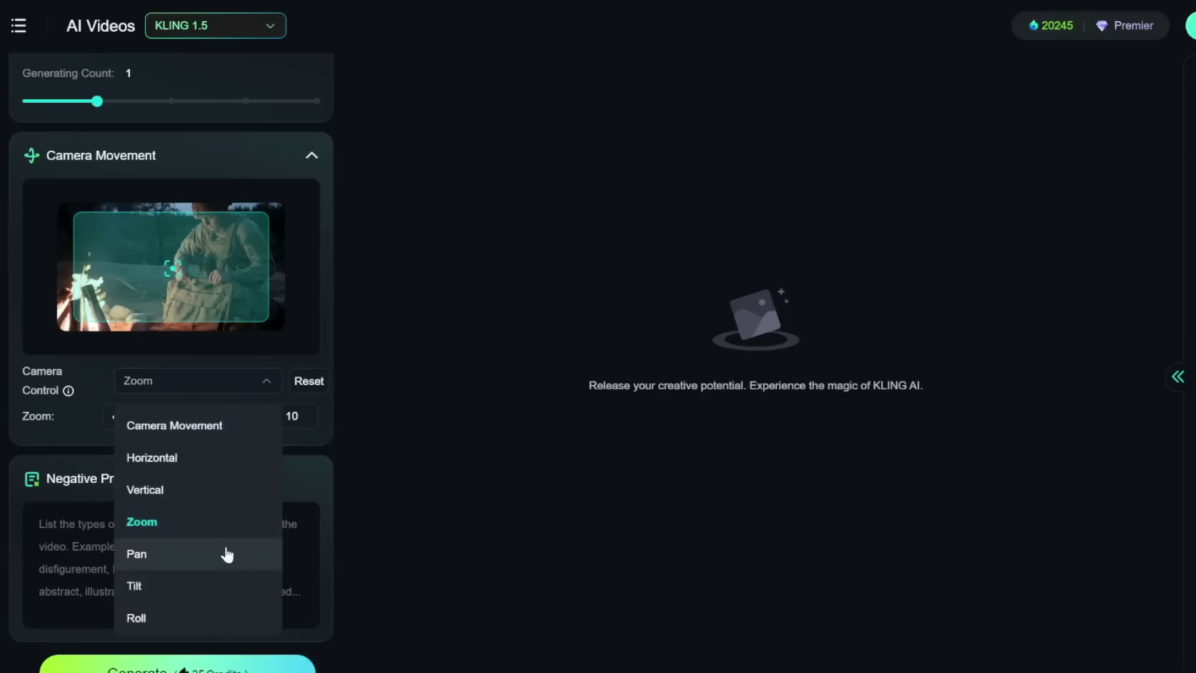
pyautogui.click(237, 525)
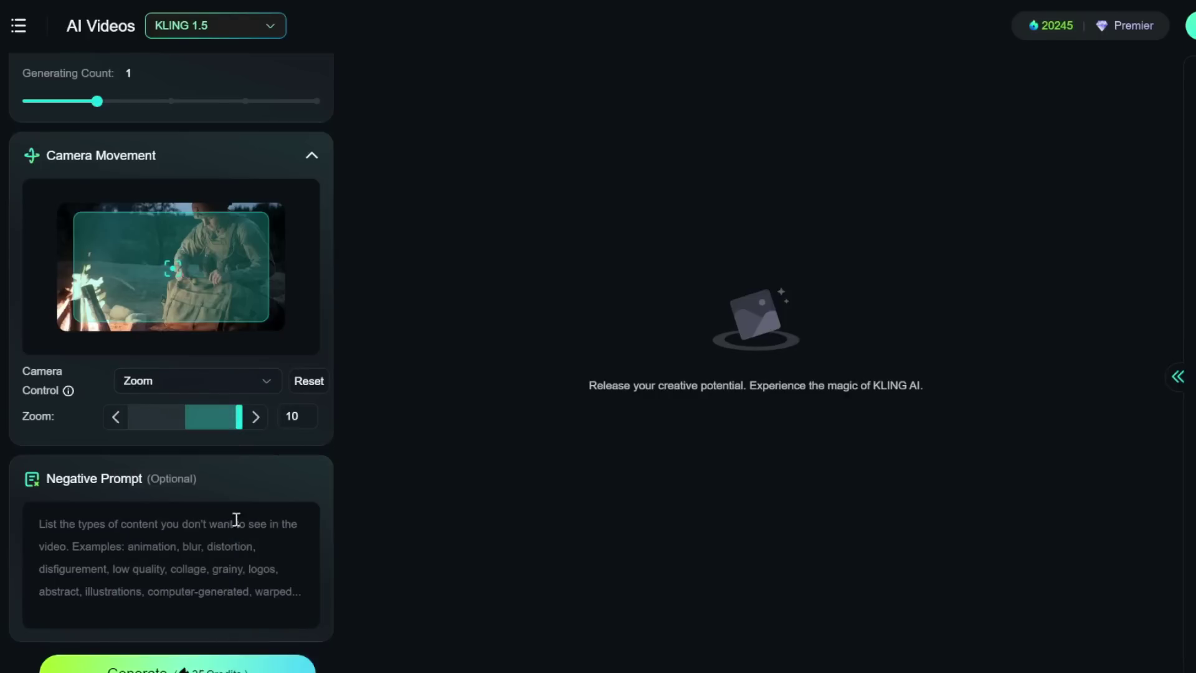
pyautogui.moveTo(238, 422); pyautogui.dragTo(326, 416)
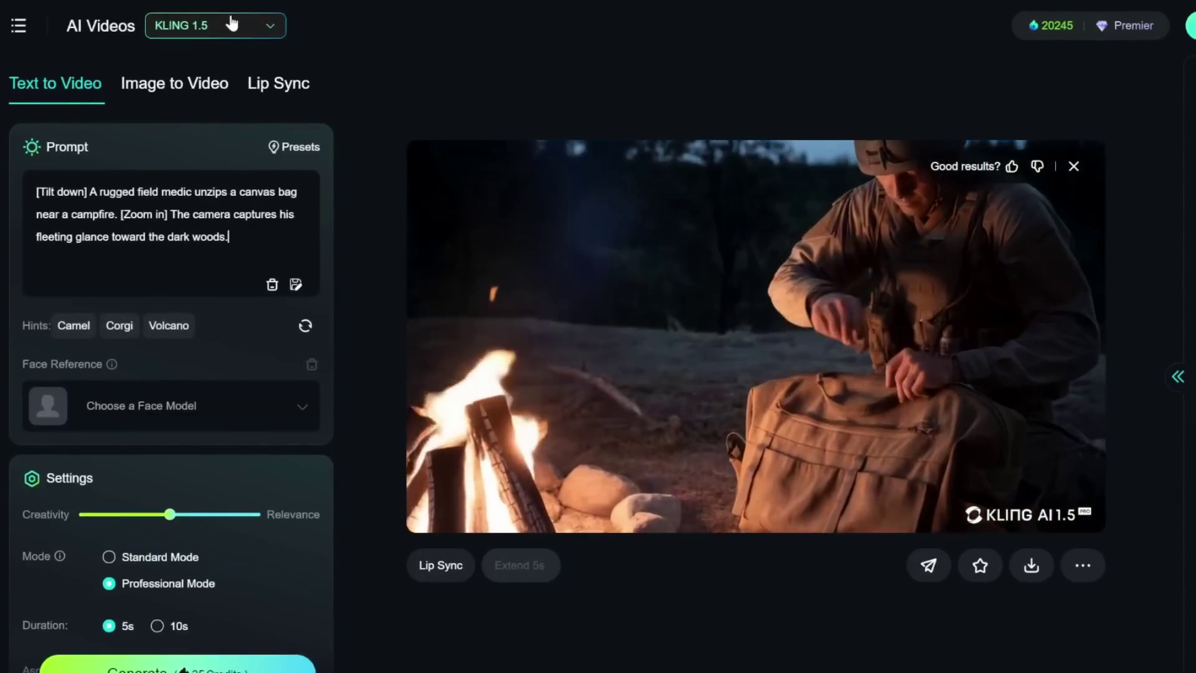
# - Switch the Text to Video model to KLING 1.6 and highlight the bracketed "Zoom in" instruction in the prompt
pyautogui.click(229, 26)
pyautogui.click(231, 100)
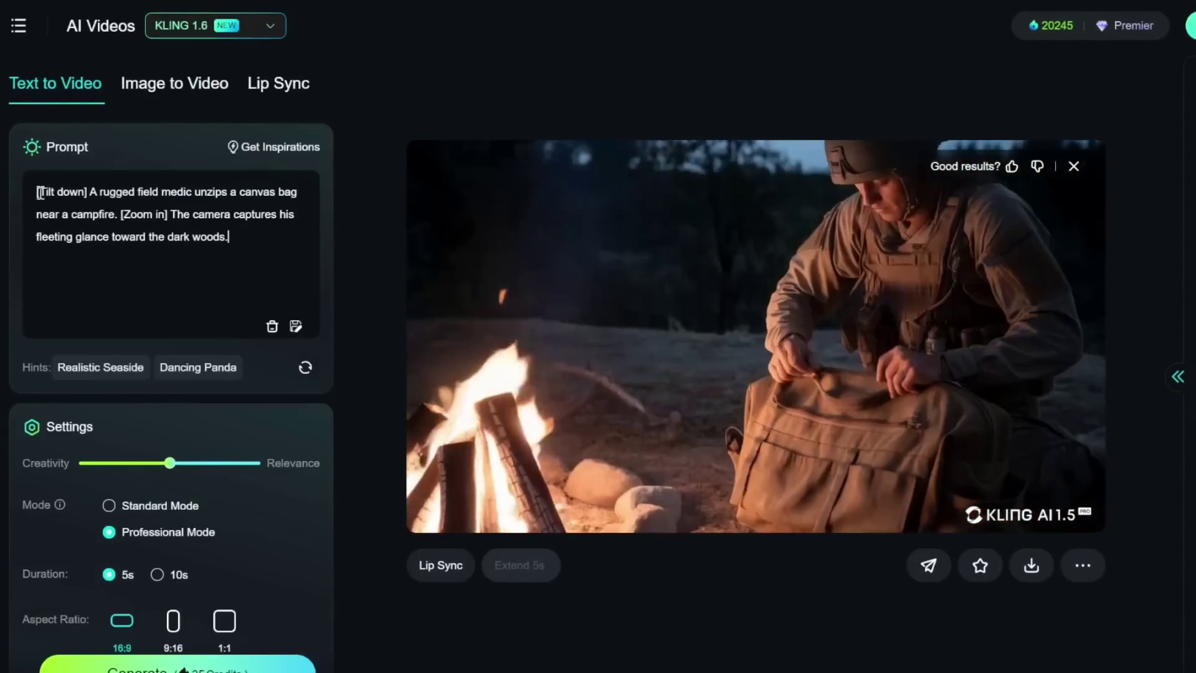
pyautogui.moveTo(38, 192); pyautogui.dragTo(165, 215)
pyautogui.click(125, 215)
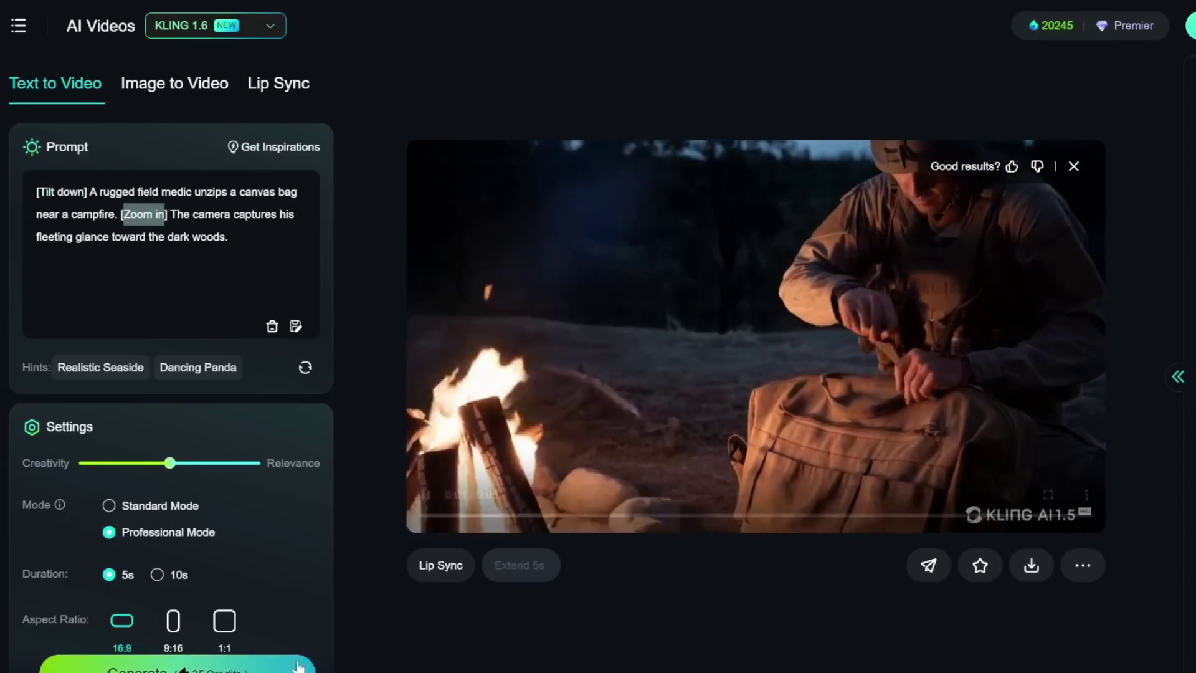
# - Generate the field medic campfire video from the text prompt with KLING 1.6
pyautogui.click(278, 666)
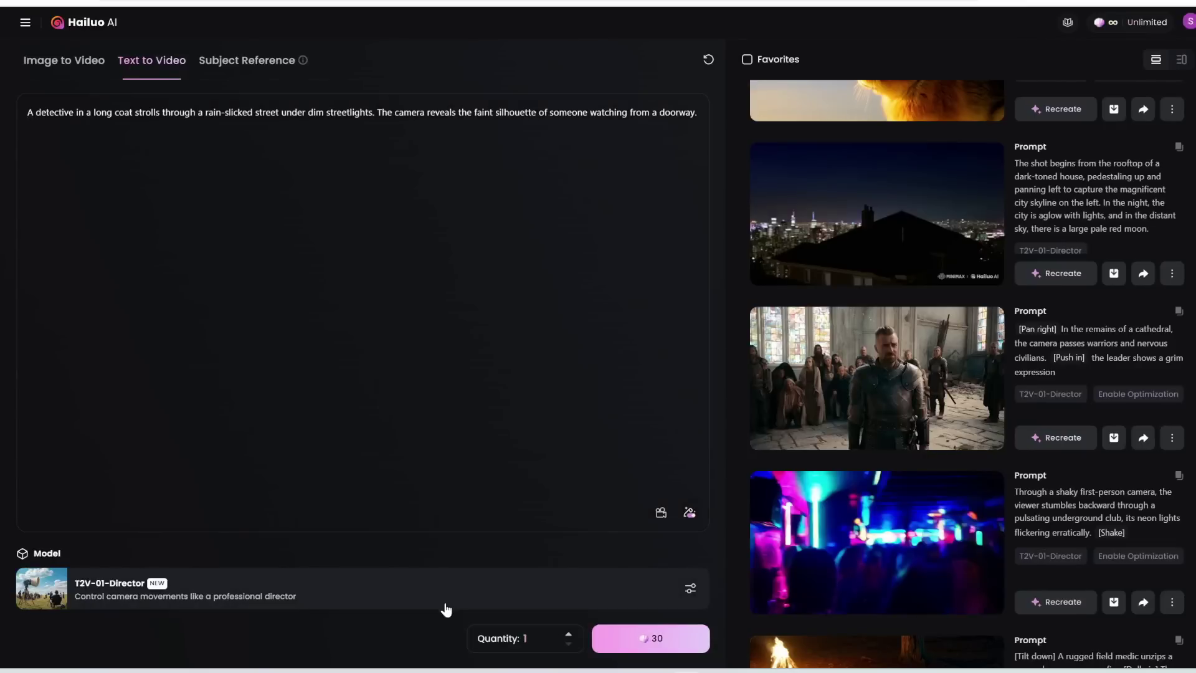
# - In Hailuo AI, choose the T2V-01-Director model and insert a Tracking shot movement at the start of the detective prompt
pyautogui.click(439, 592)
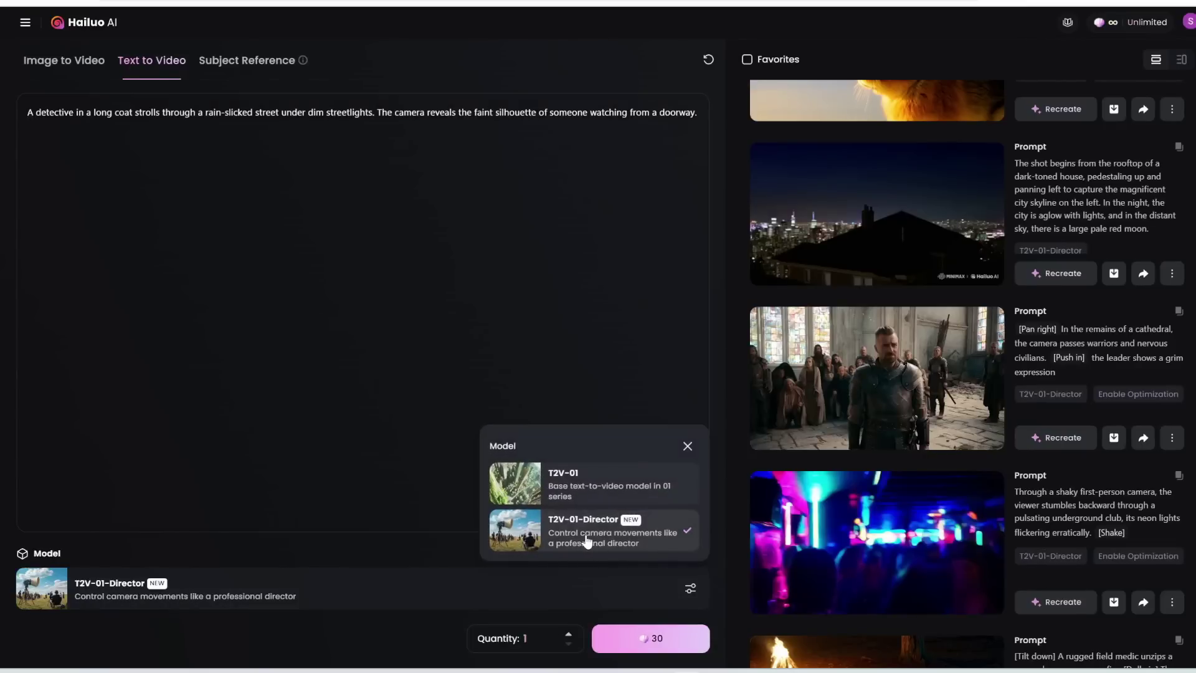
pyautogui.click(587, 541)
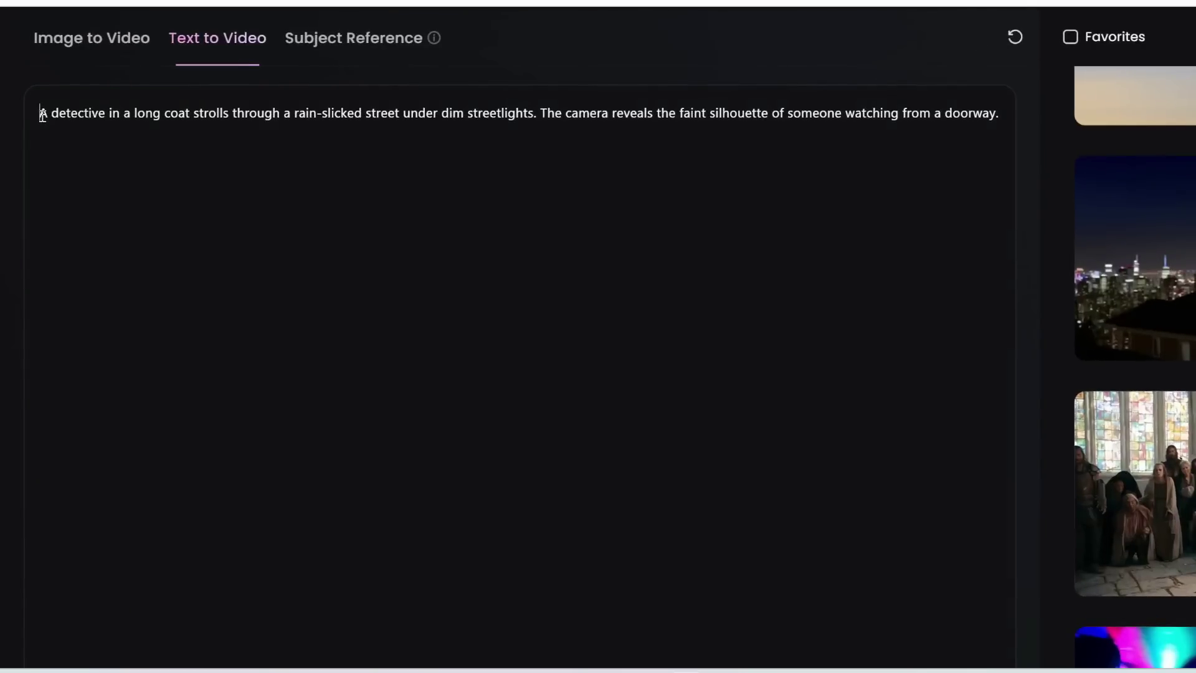
pyautogui.click(661, 512)
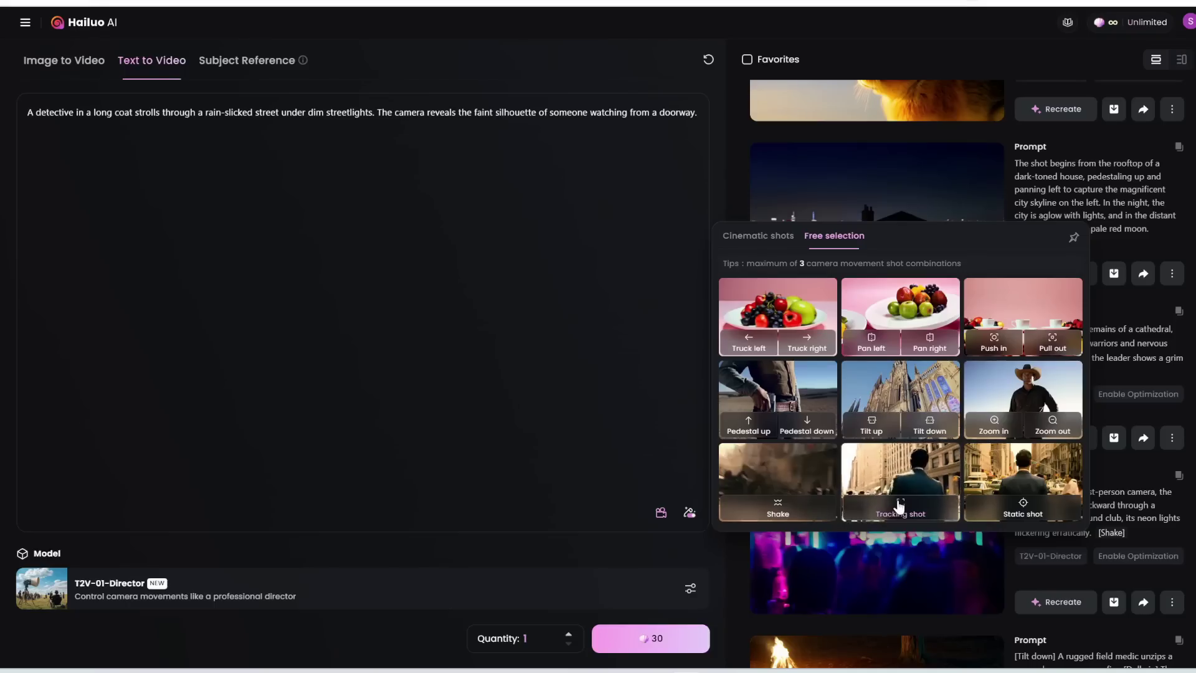
pyautogui.click(898, 508)
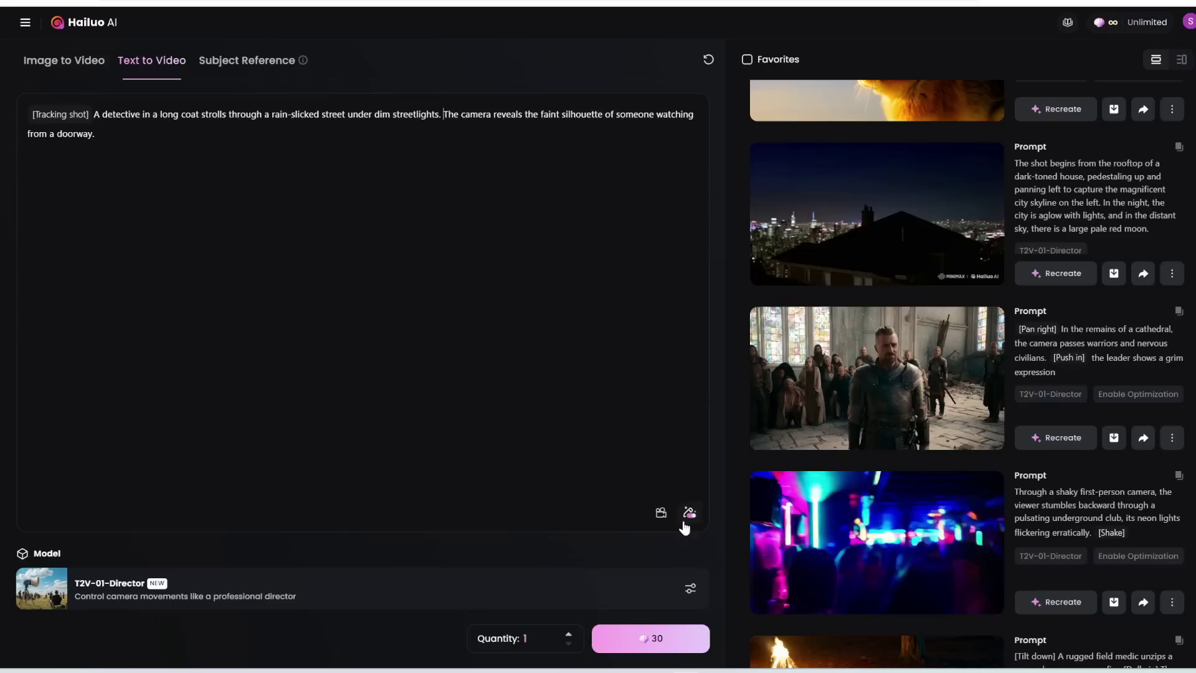
# - Insert a Pan right movement before "The camera reveals" in the detective prompt and generate the video
pyautogui.click(661, 514)
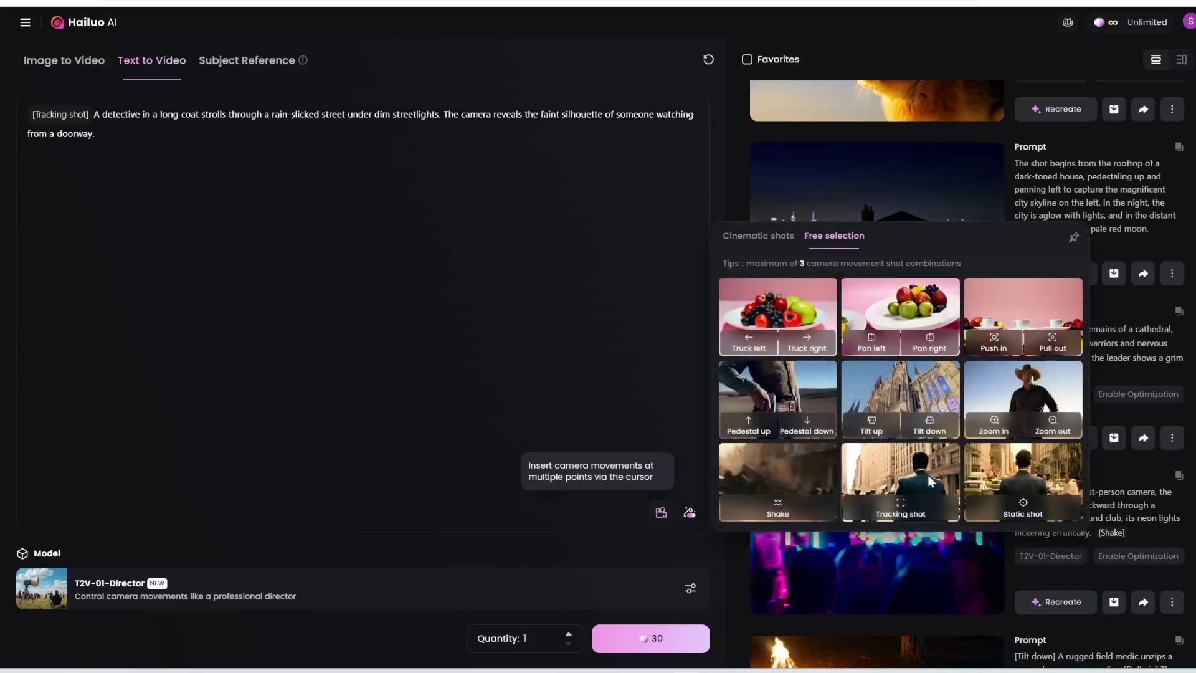
pyautogui.click(930, 349)
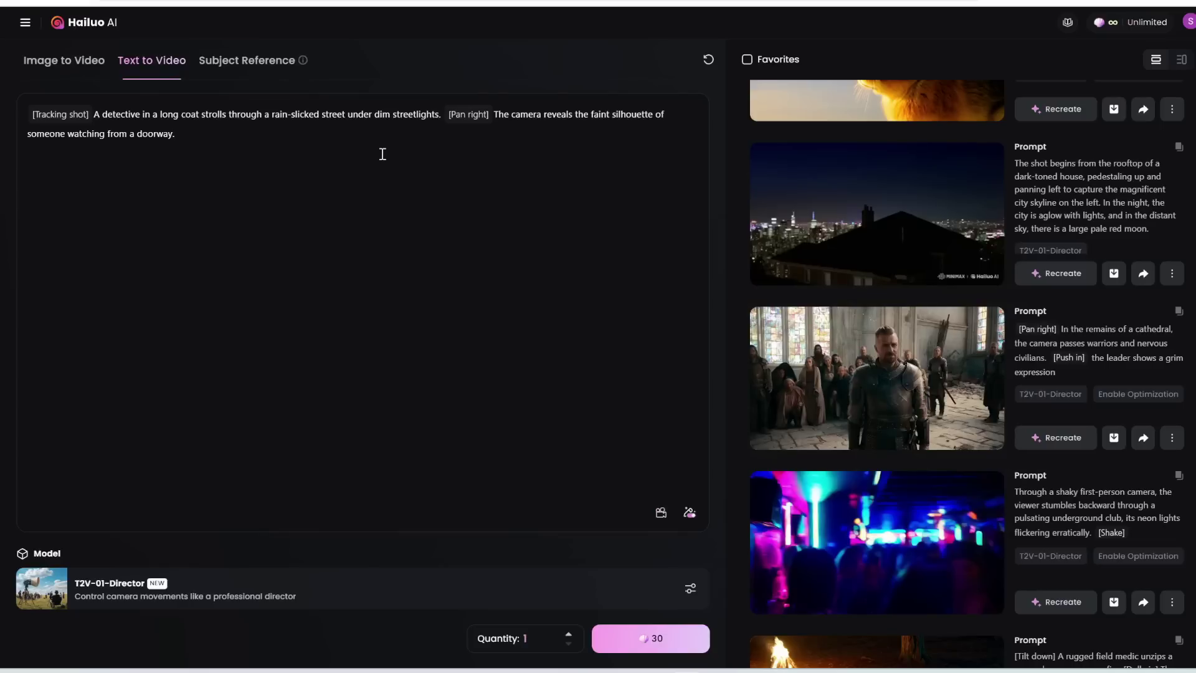
pyautogui.click(651, 638)
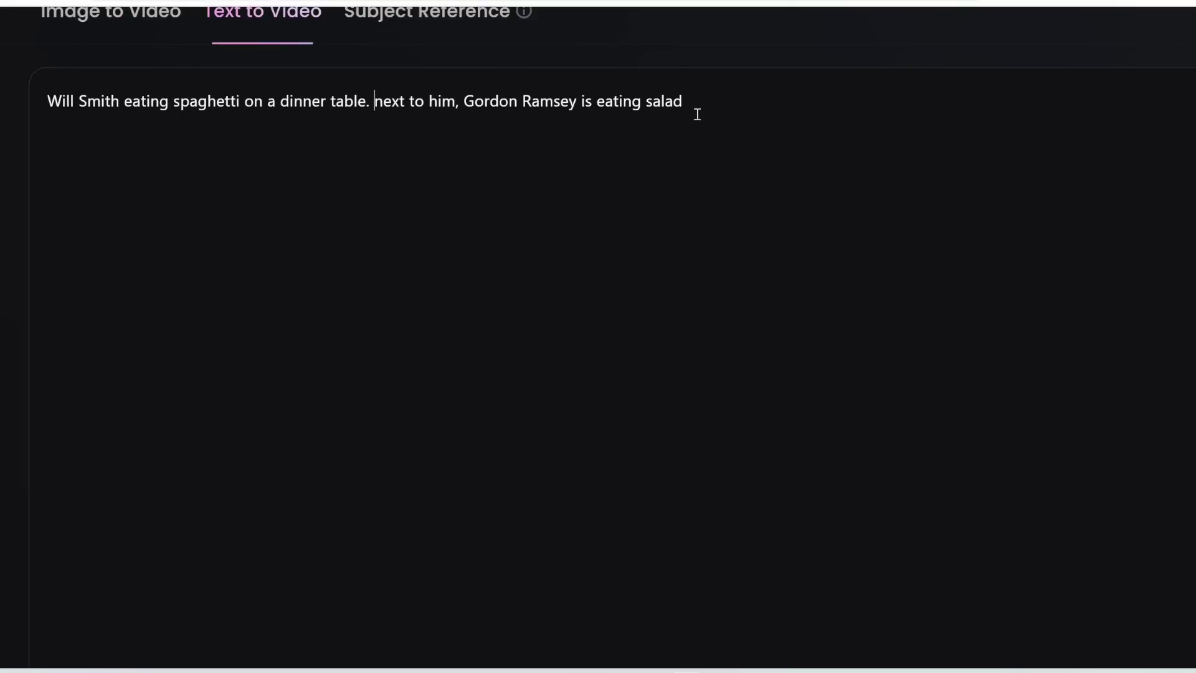
# - Insert a combined Zoom out and Pedestal up movement at the start of the spaghetti dinner prompt
pyautogui.scroll(1, 560, 102)
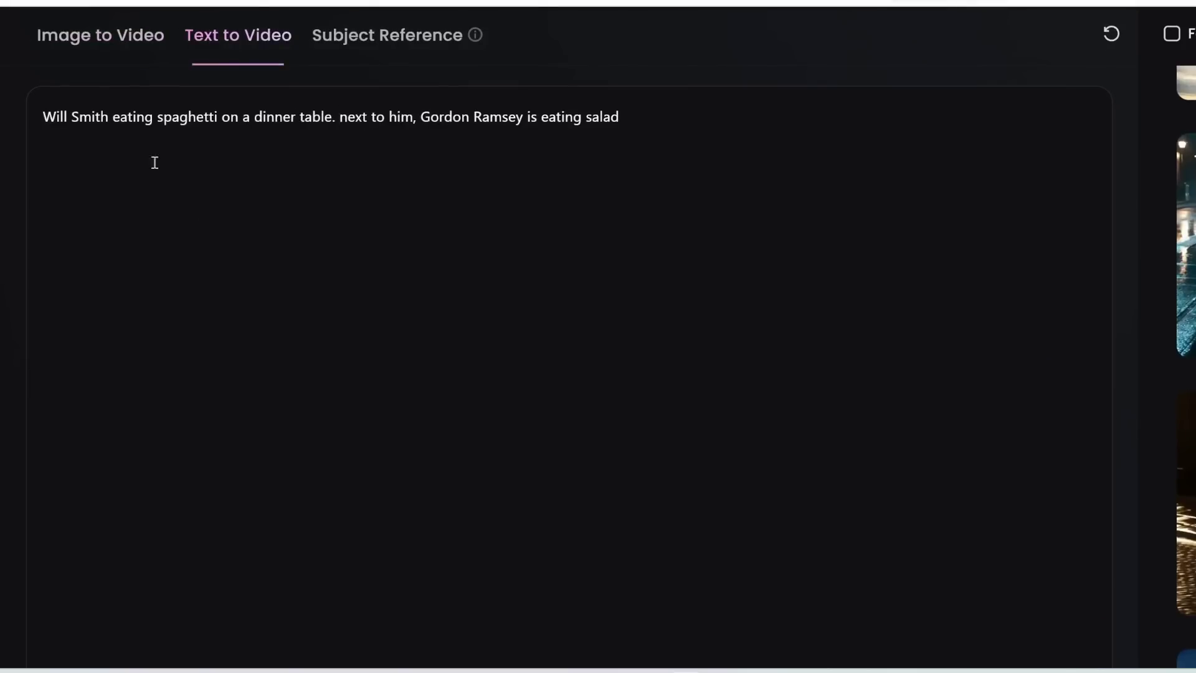
pyautogui.click(661, 512)
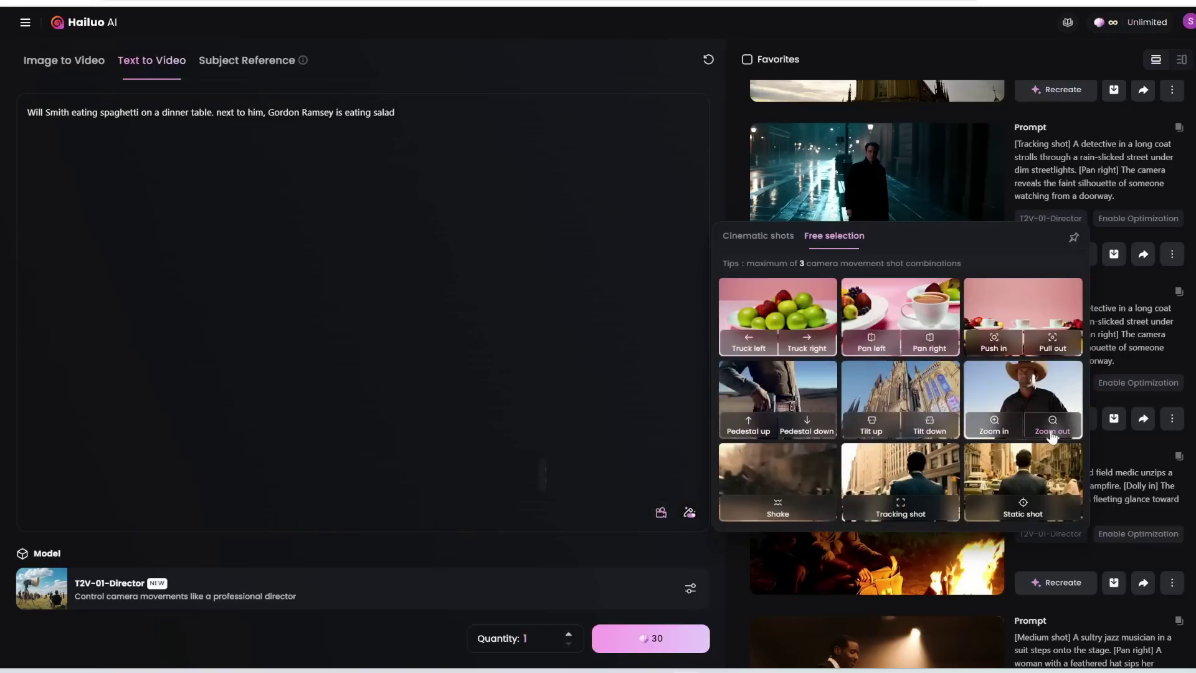
pyautogui.click(1051, 430)
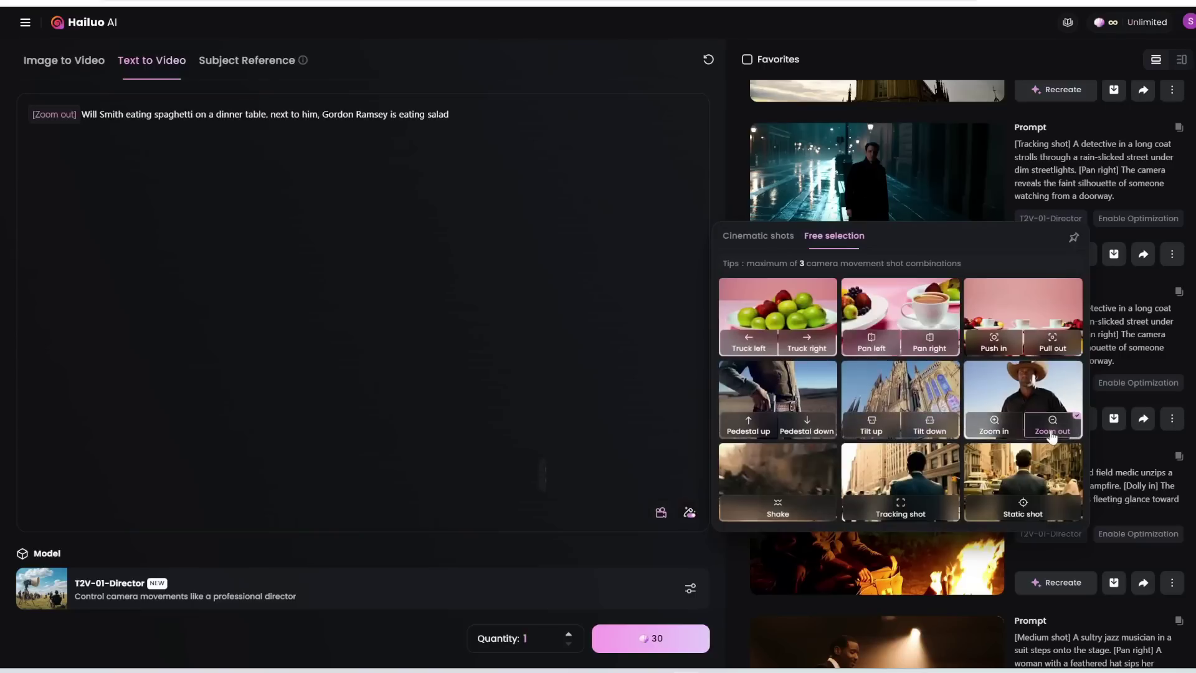
pyautogui.click(751, 432)
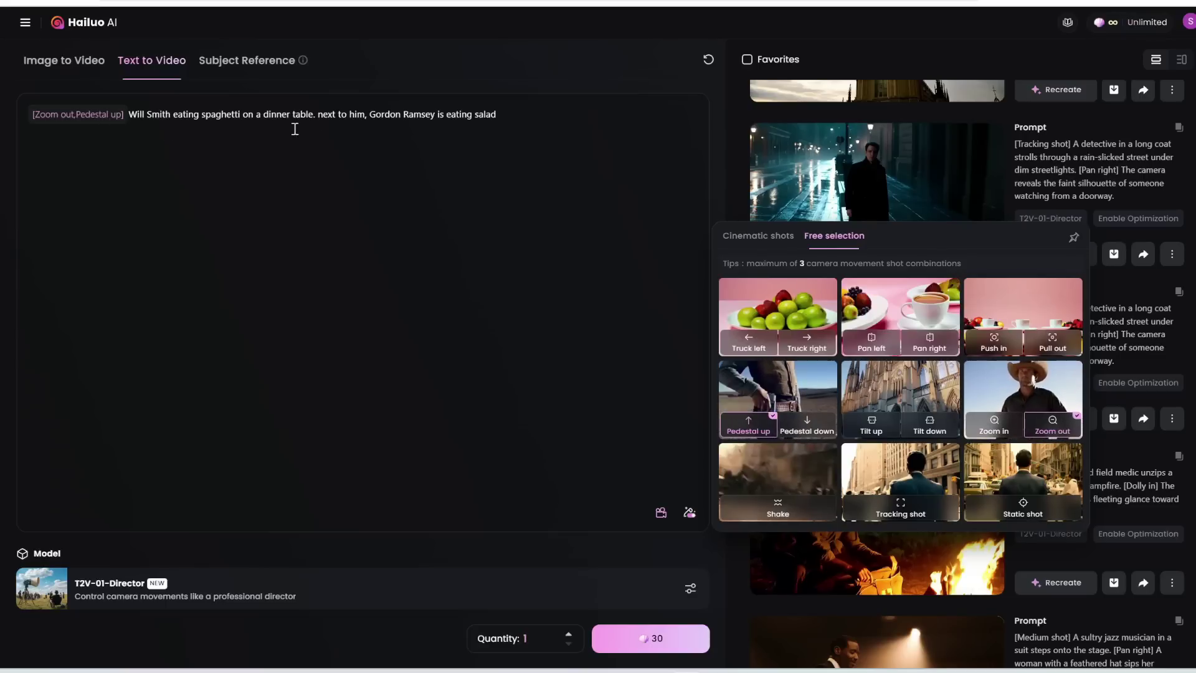
# - Insert a Pan right movement before "next to him" in the spaghetti dinner prompt and generate the video
pyautogui.click(317, 116)
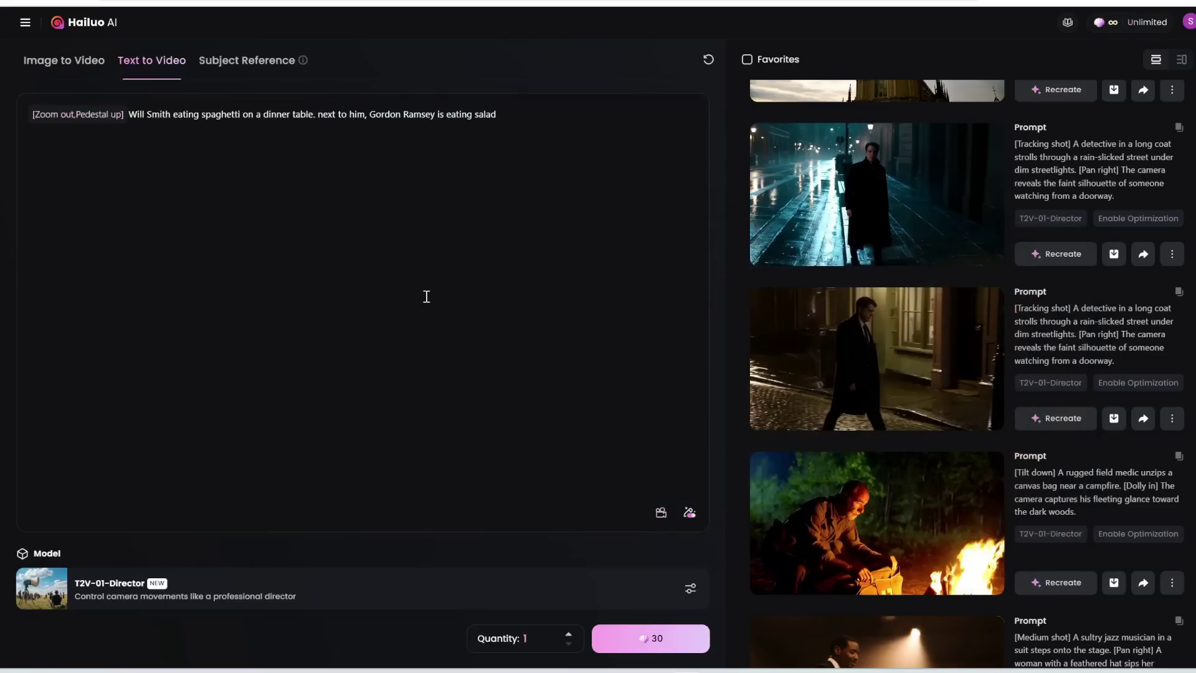
pyautogui.click(660, 513)
pyautogui.click(926, 347)
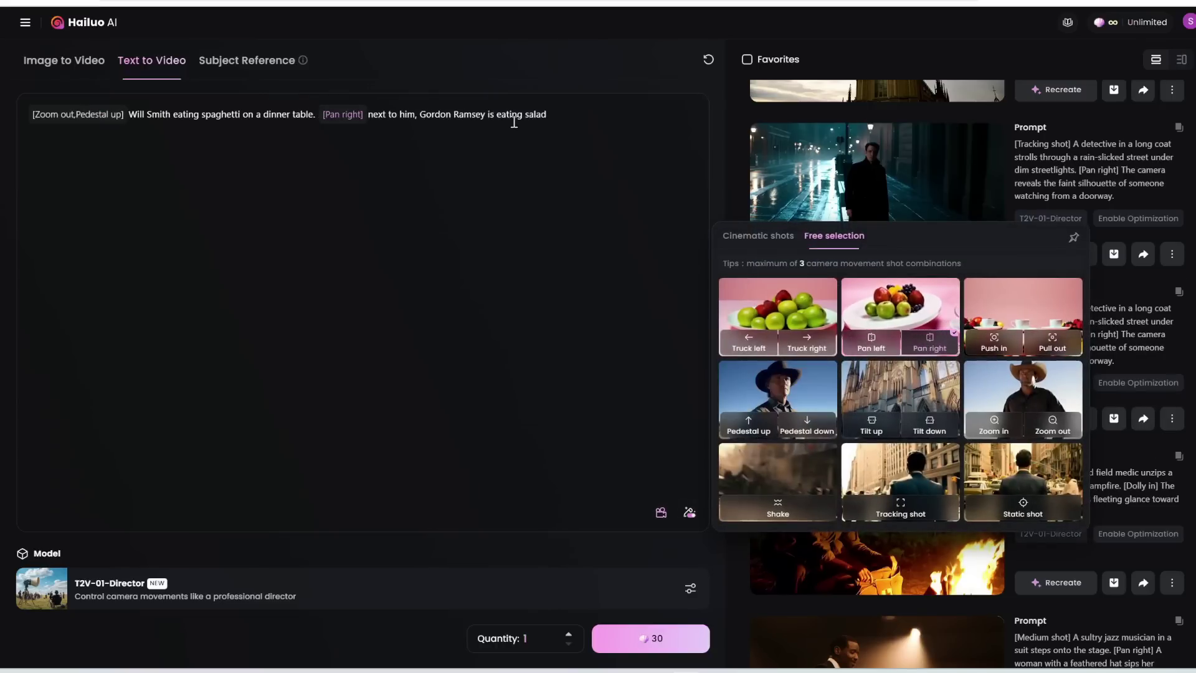
pyautogui.click(561, 121)
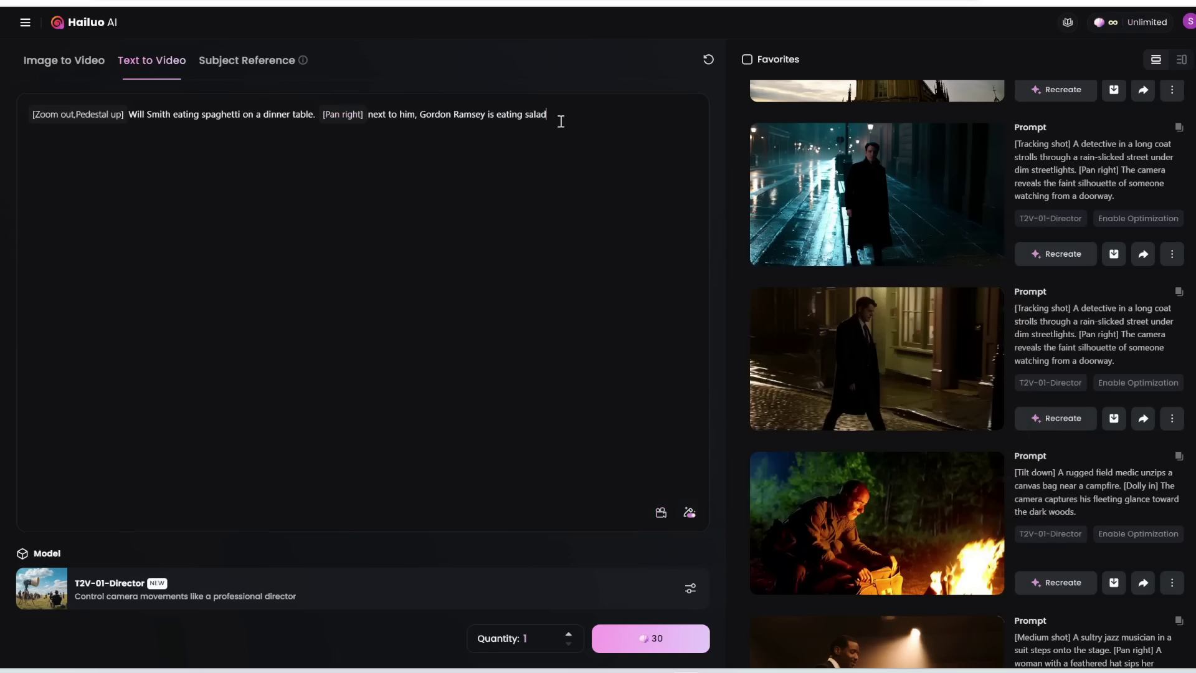
pyautogui.click(662, 640)
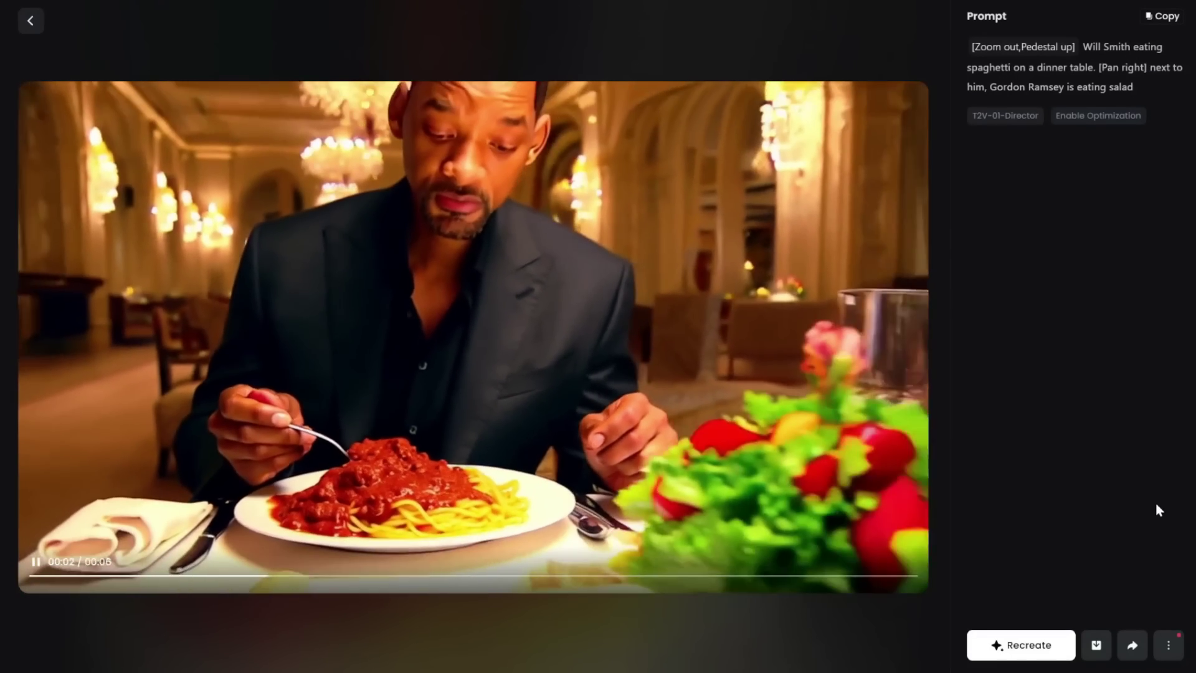
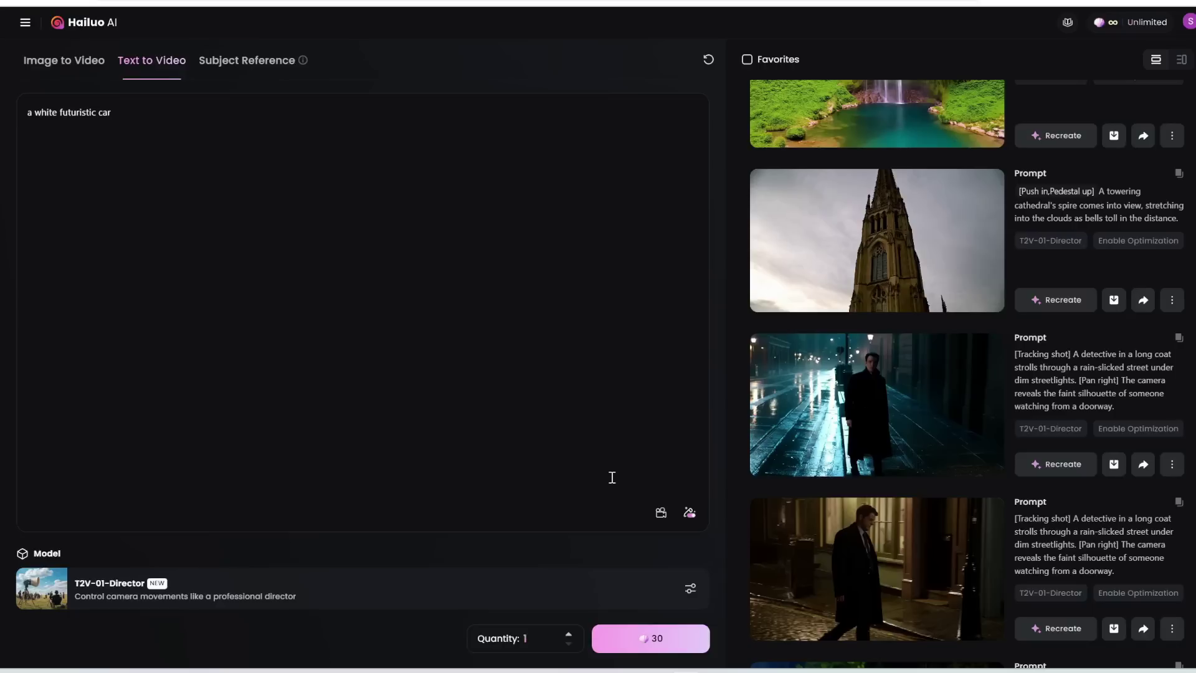
# - Apply the Left circling cinematic shot to the "a white futuristic car" prompt and generate the video
pyautogui.click(661, 512)
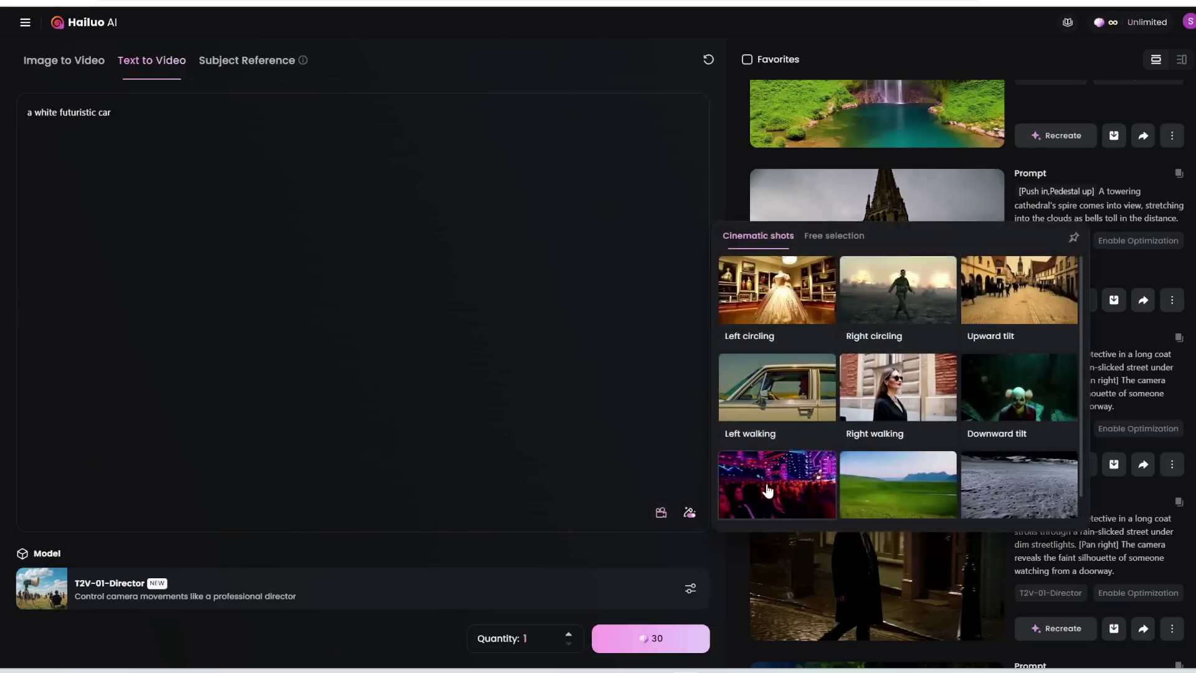
pyautogui.click(813, 313)
pyautogui.click(623, 638)
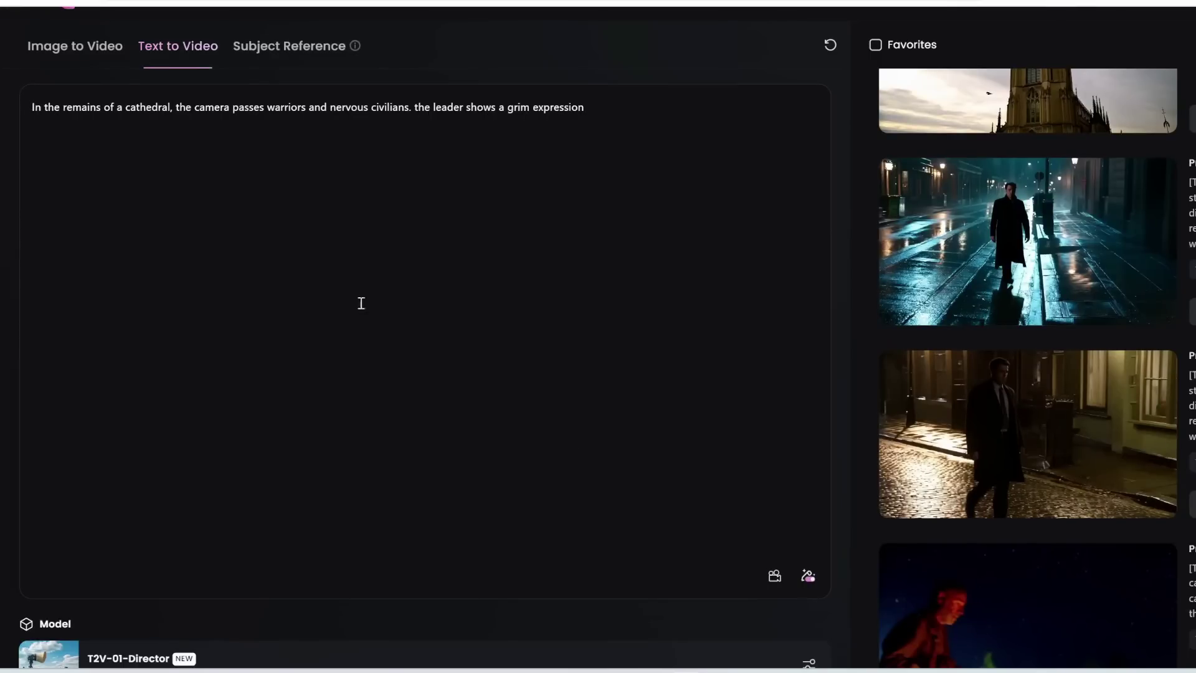
# - Insert Pan right at the start of the cathedral prompt and Push in before "the leader shows a grim expression"
pyautogui.click(775, 575)
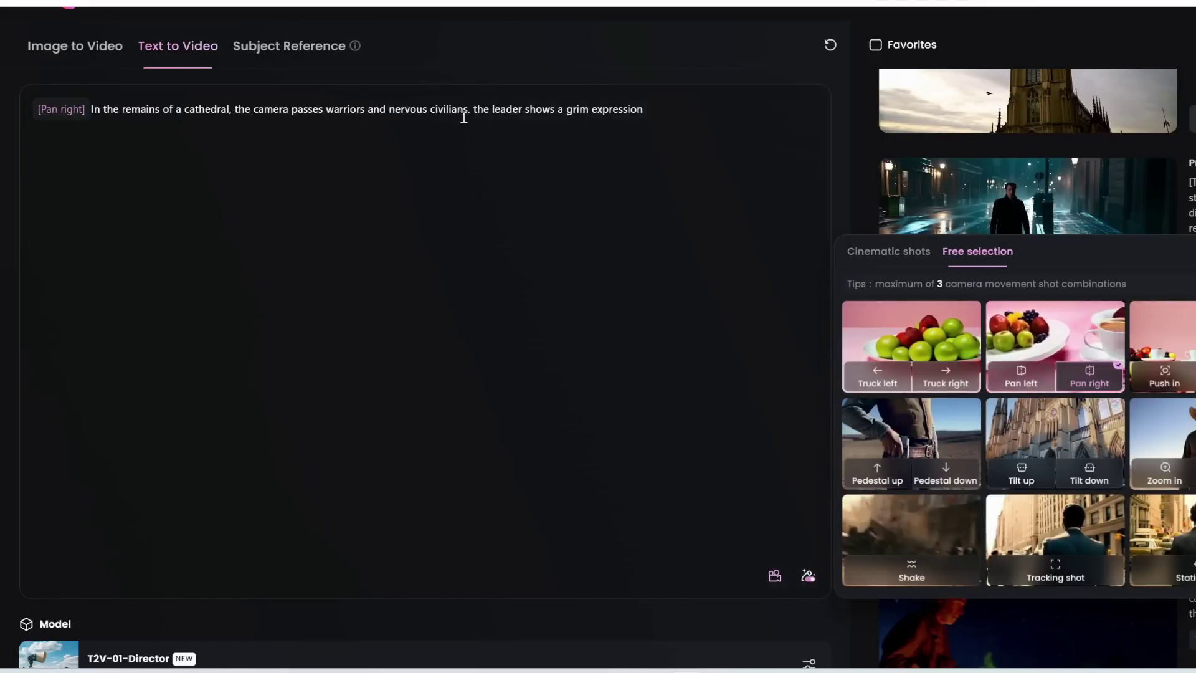
pyautogui.click(786, 587)
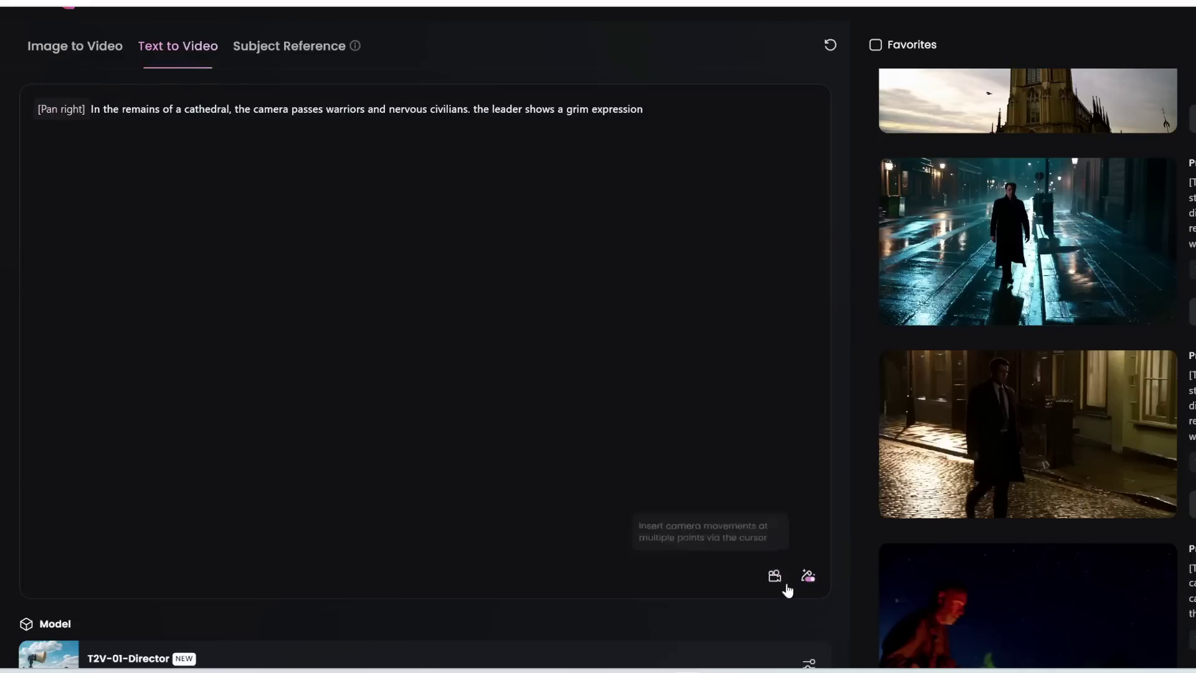
pyautogui.click(777, 578)
pyautogui.click(1164, 374)
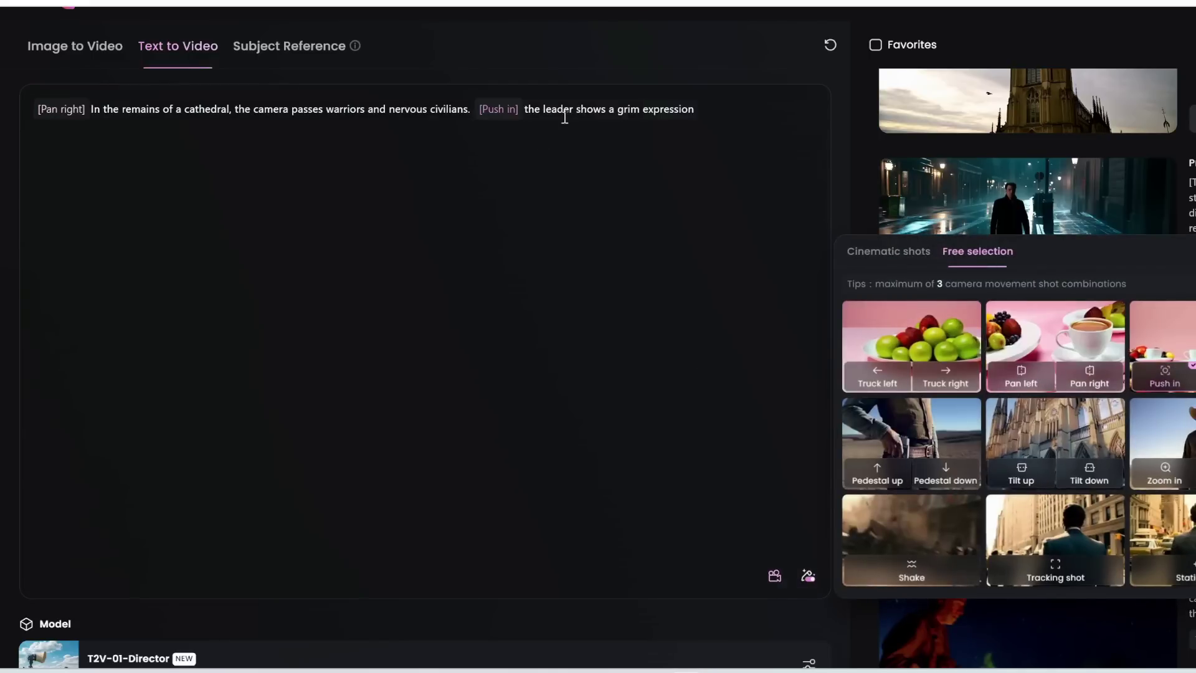
pyautogui.click(716, 112)
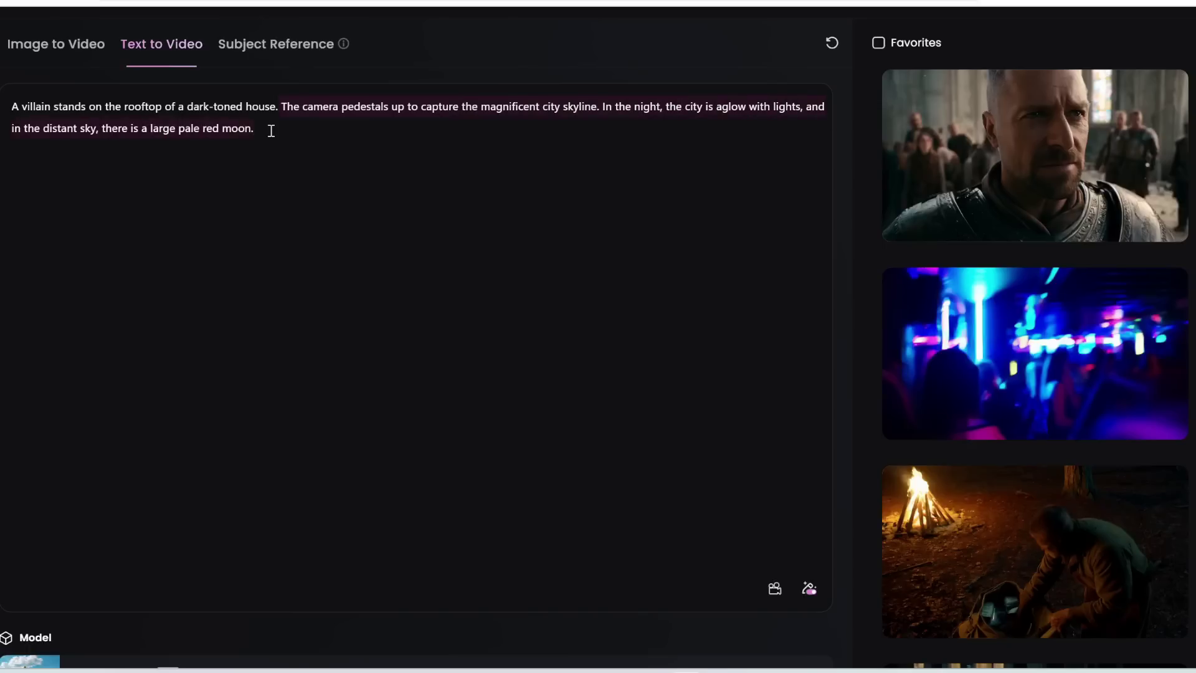
# - Apply the Upward tilt cinematic shot to the rooftop villain prompt and generate the video
pyautogui.click(773, 592)
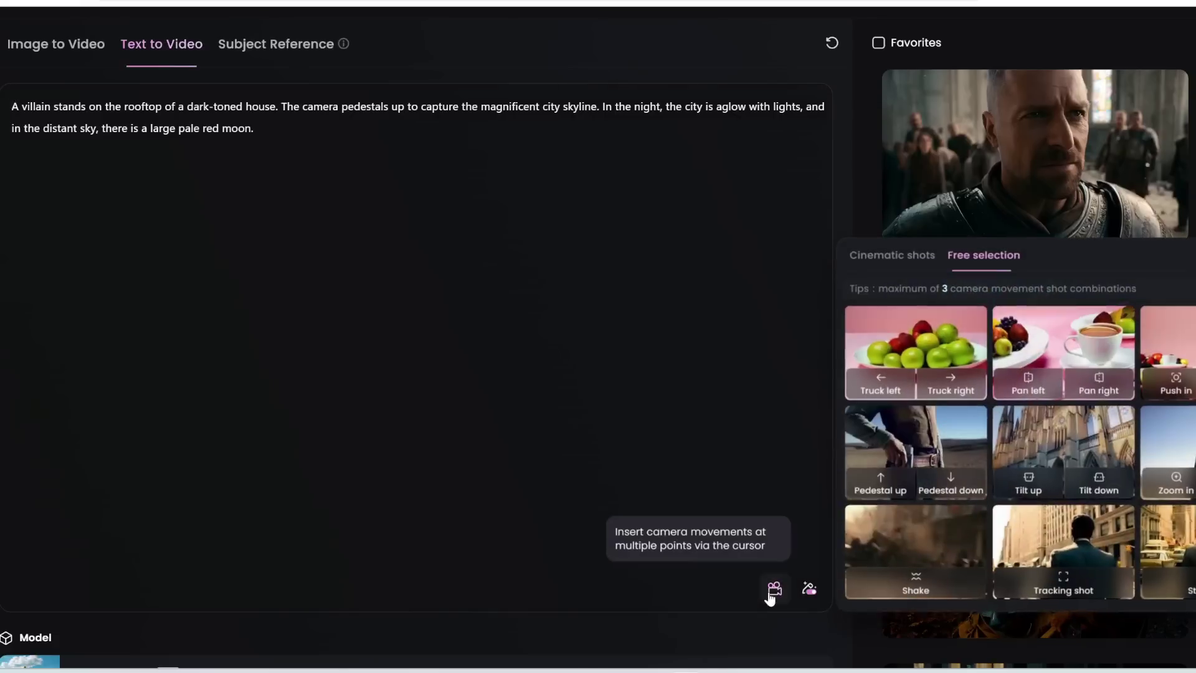
pyautogui.click(908, 257)
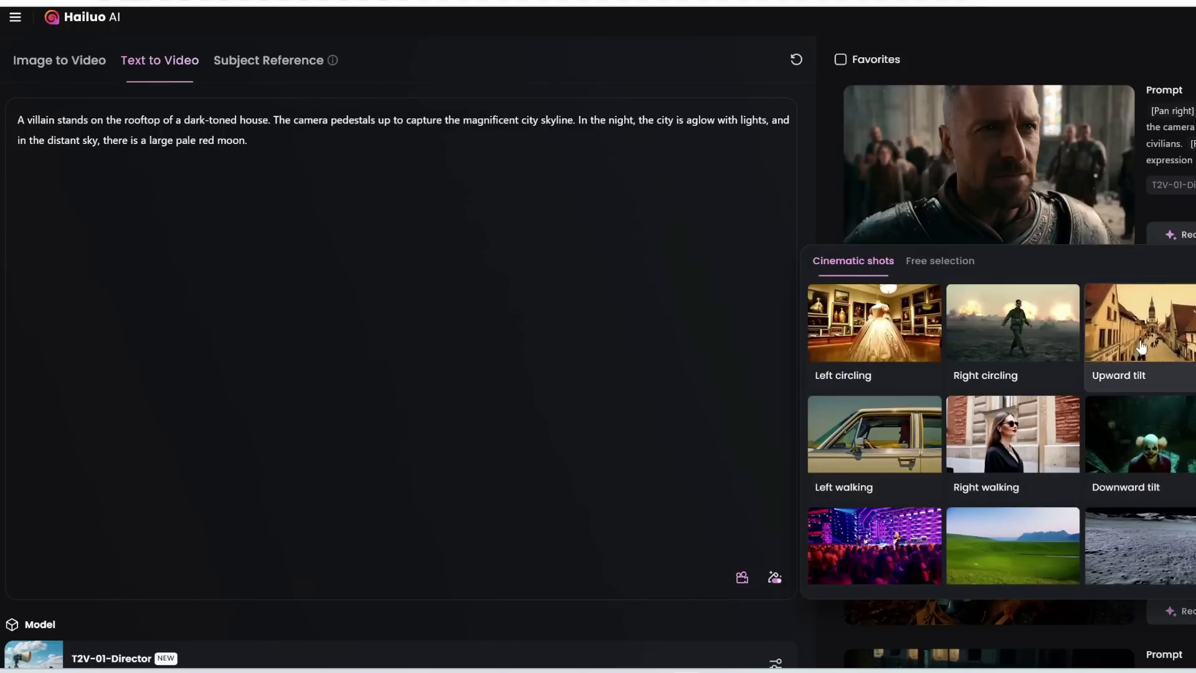
pyautogui.click(1142, 347)
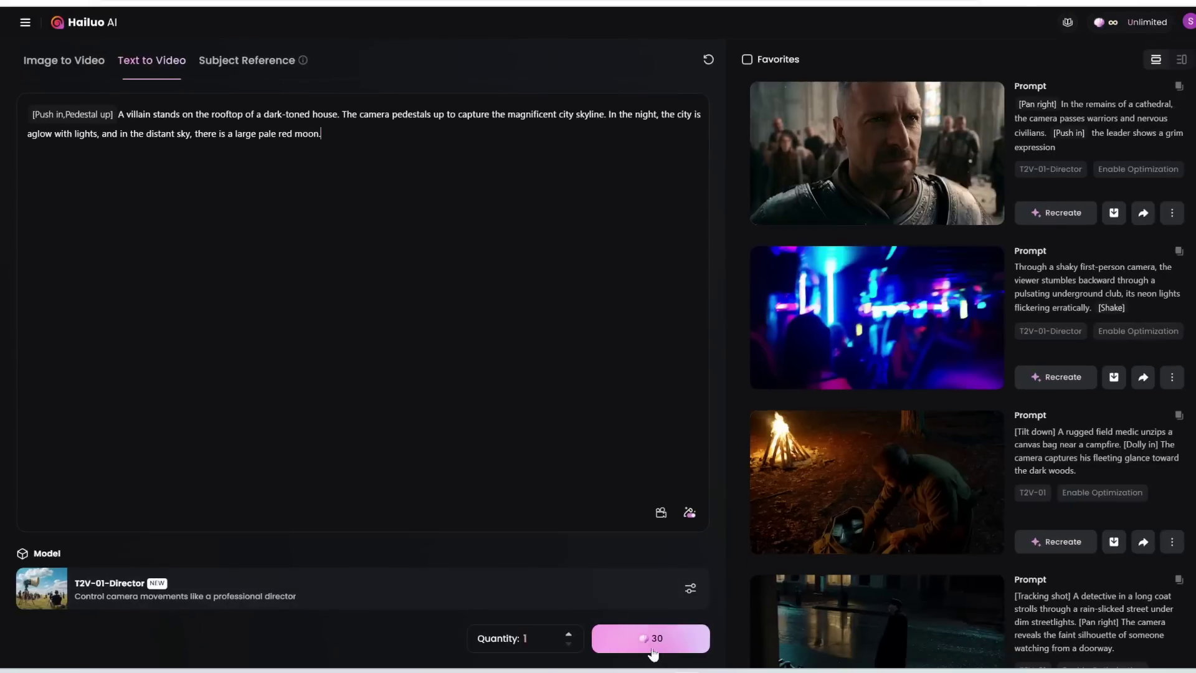
pyautogui.click(652, 647)
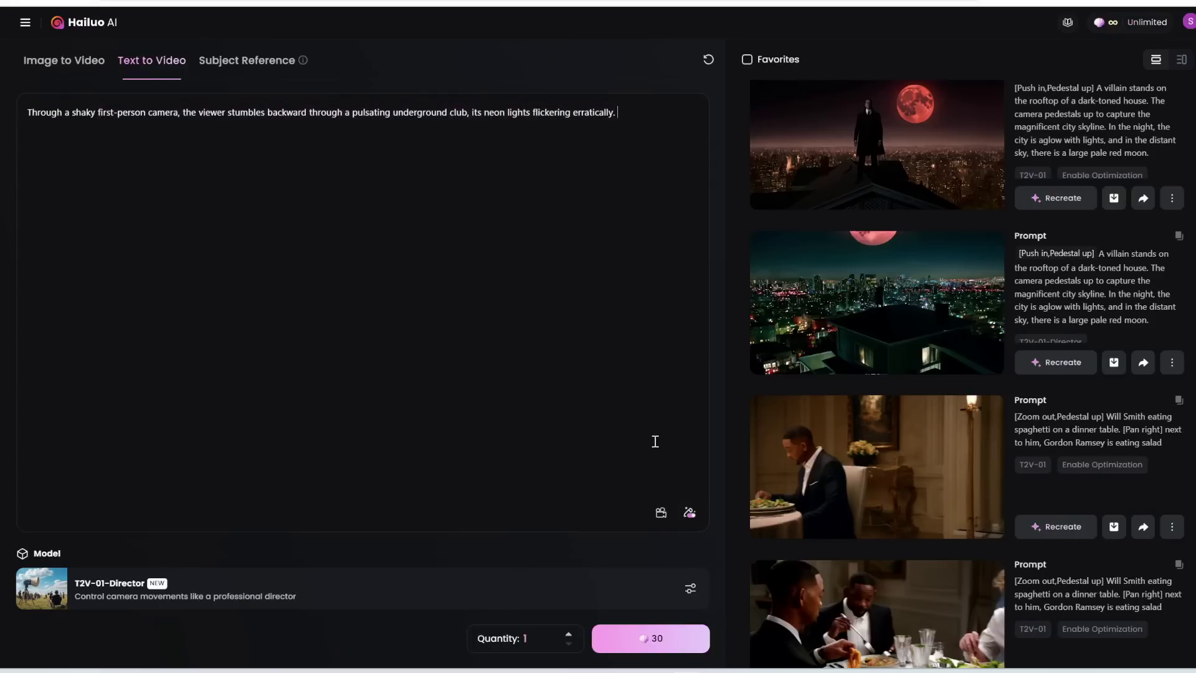
# - Insert a Shake movement at the end of the underground club prompt and generate the video
pyautogui.click(661, 514)
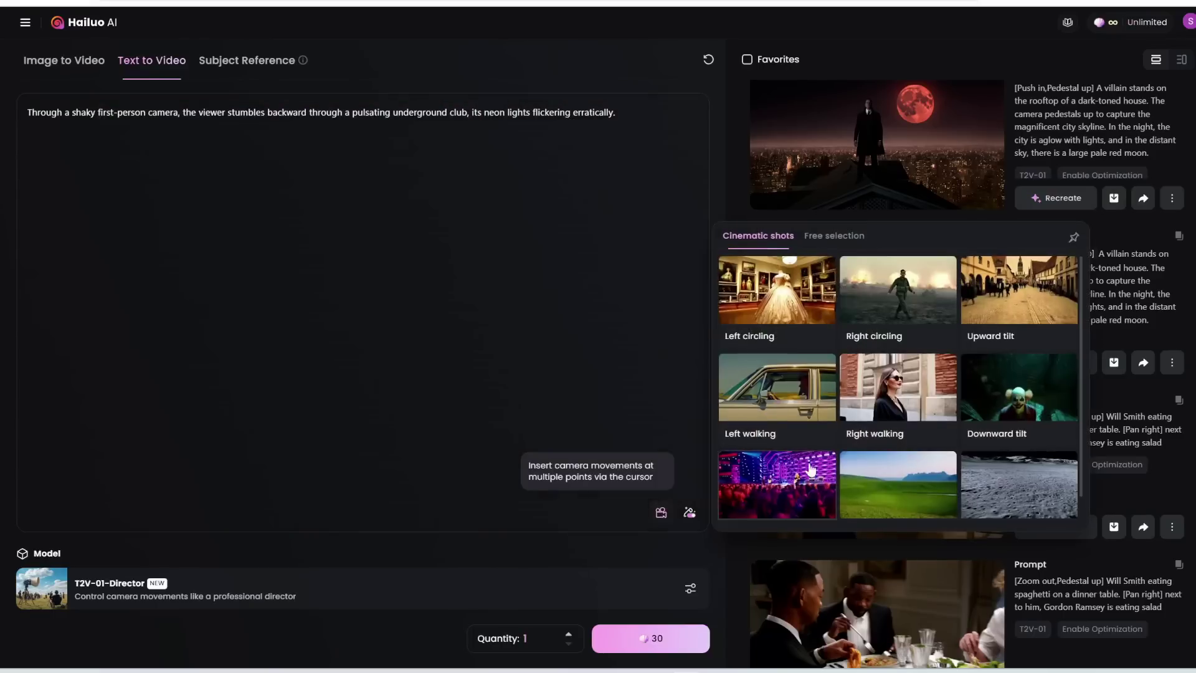
pyautogui.click(820, 238)
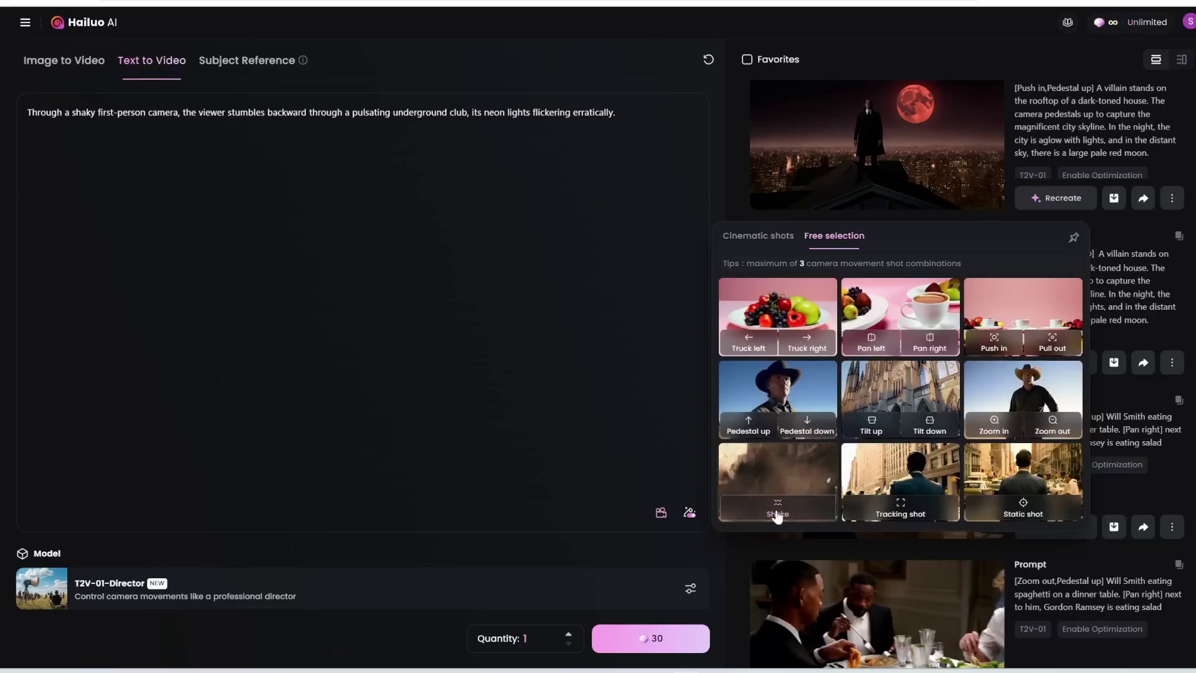
pyautogui.click(777, 513)
pyautogui.click(705, 140)
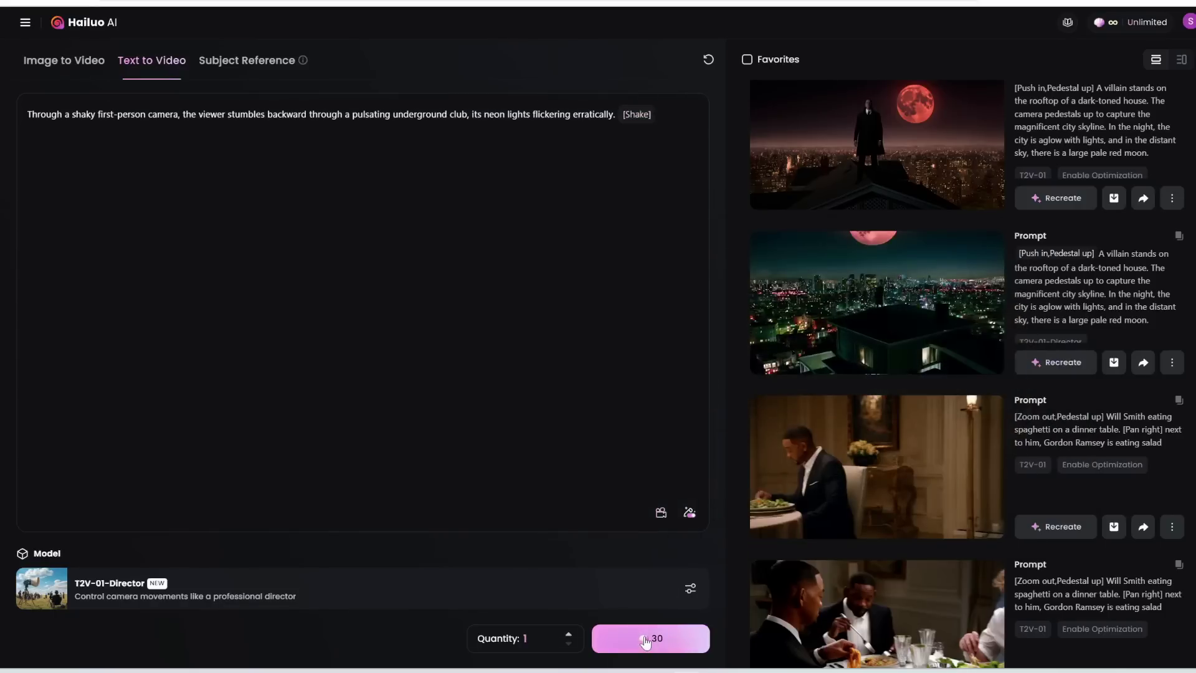
pyautogui.click(645, 639)
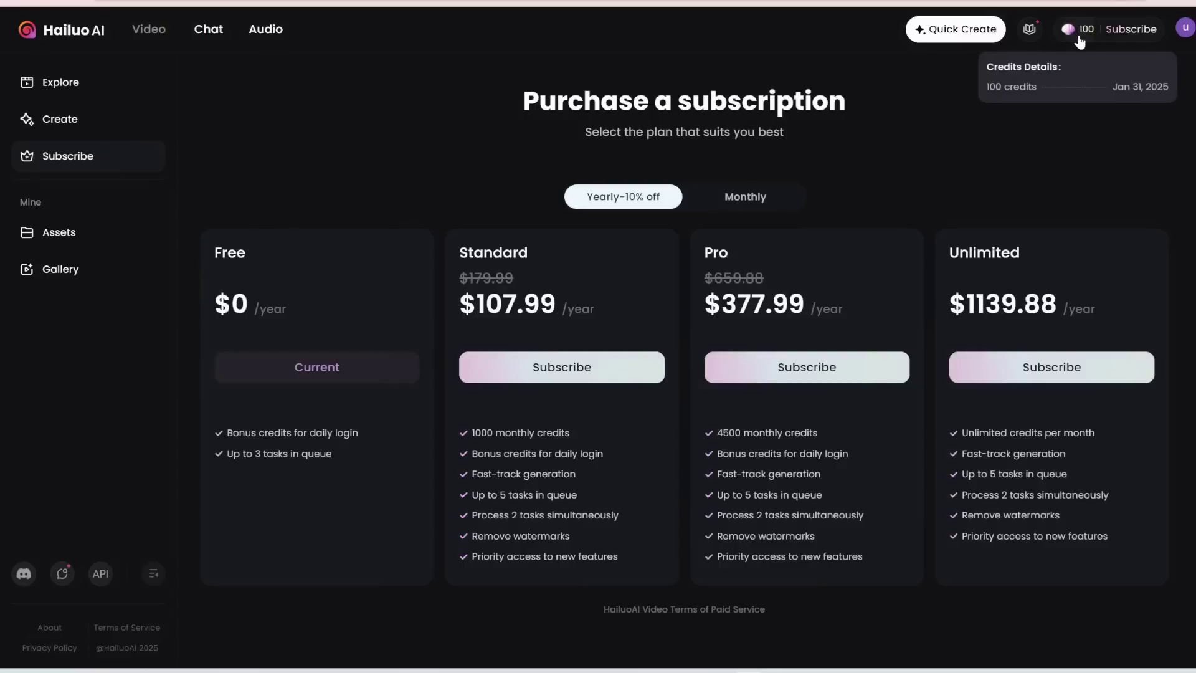
# - Open the itemized credit bills from the subscription page to review the account's credit history
pyautogui.click(1079, 35)
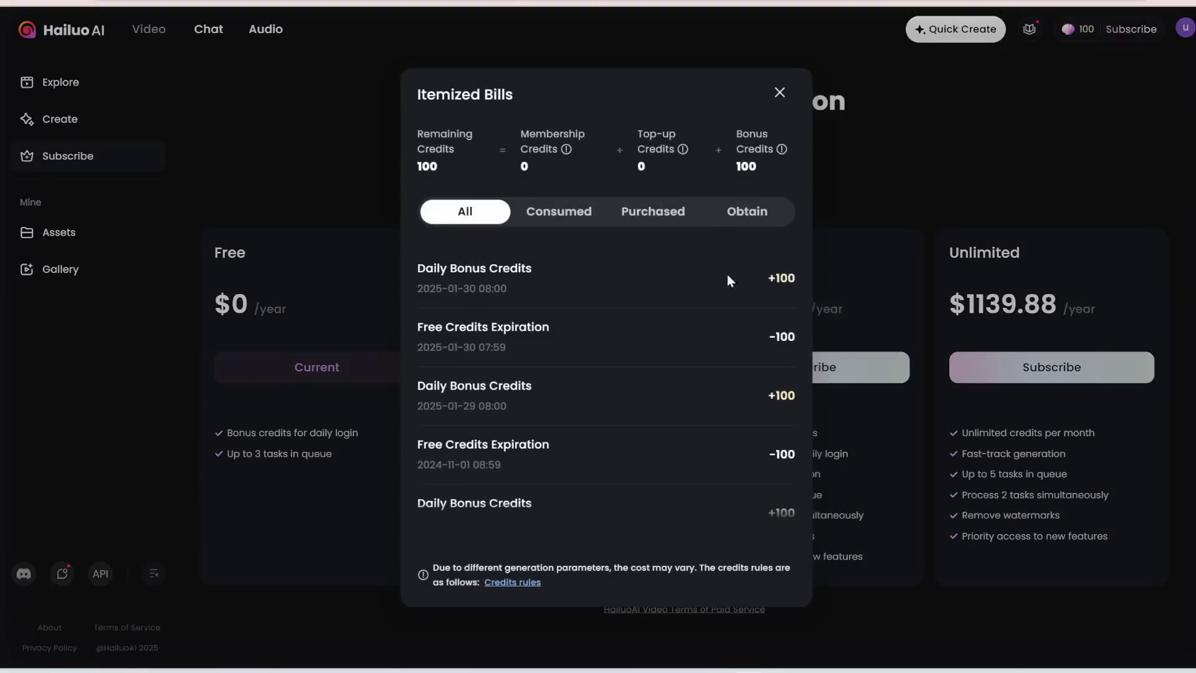